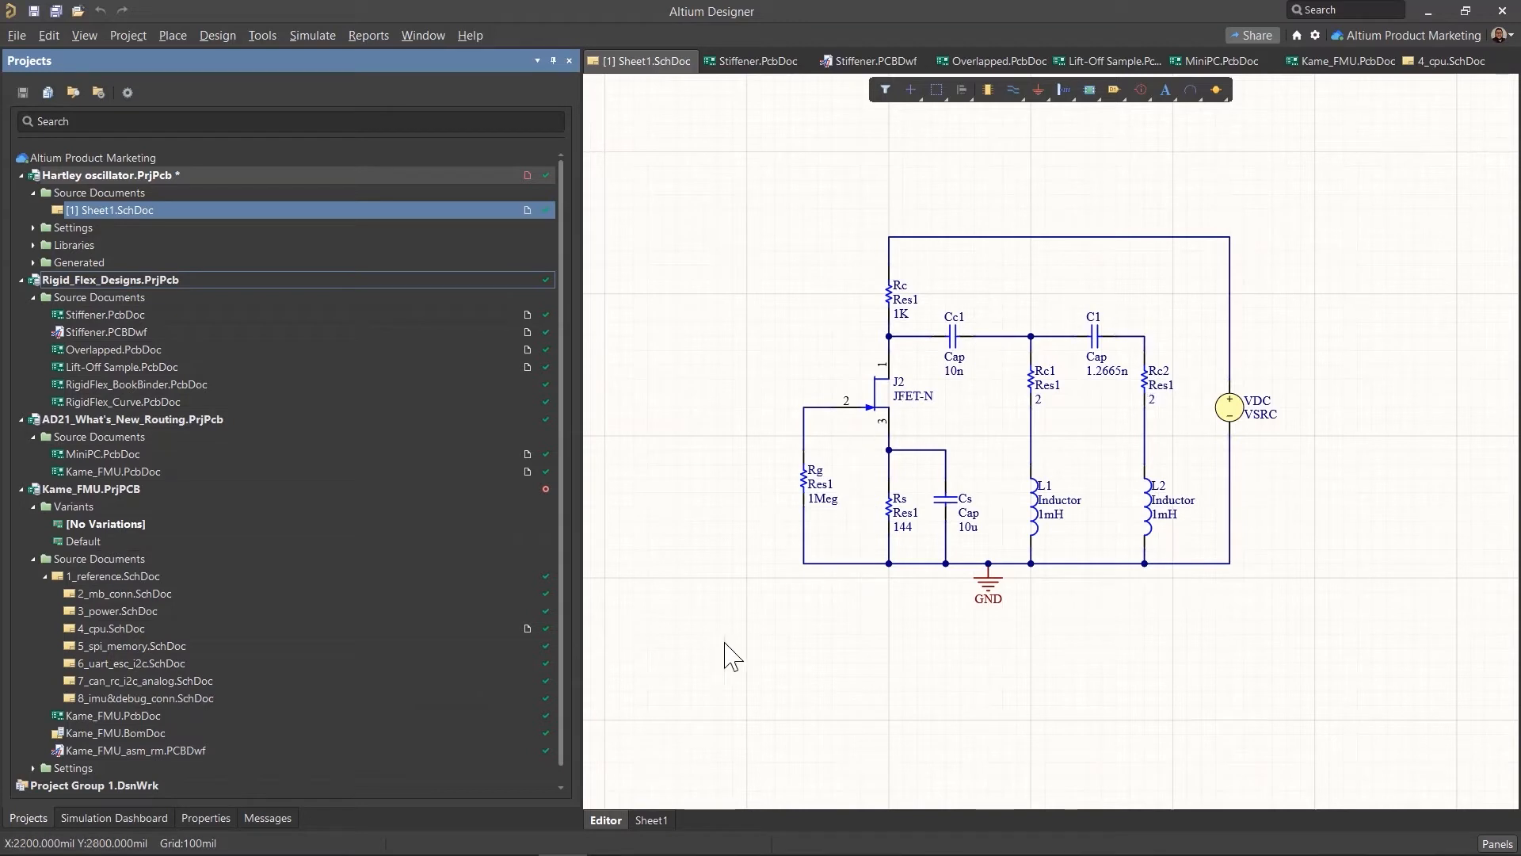
- Open the simulation dashboard, run the verification on the Hartley oscillator schematic and auto-assign models for R, L and C
click(146, 819)
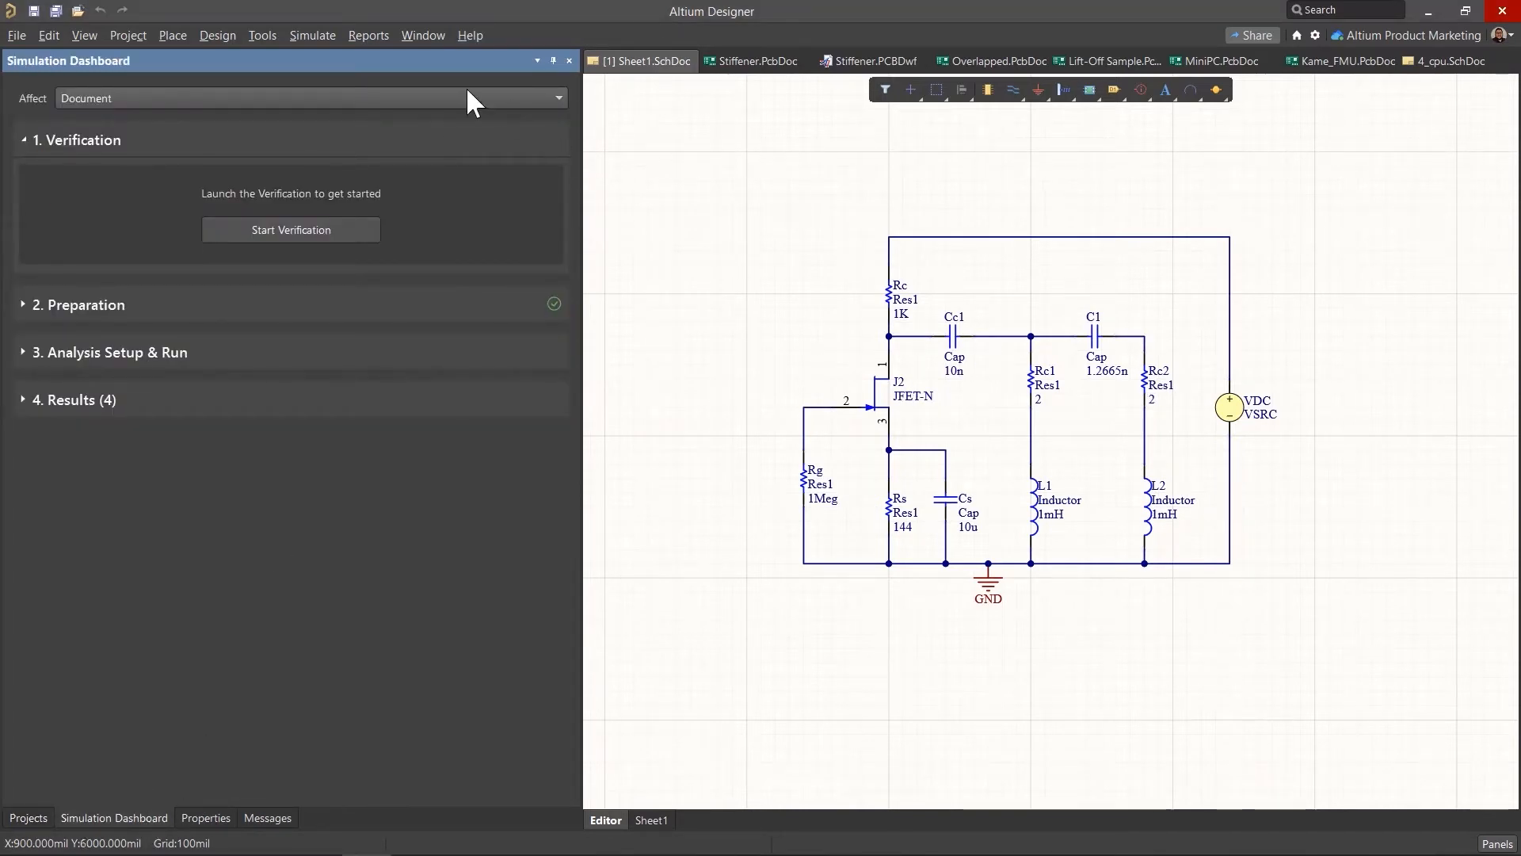
click(313, 34)
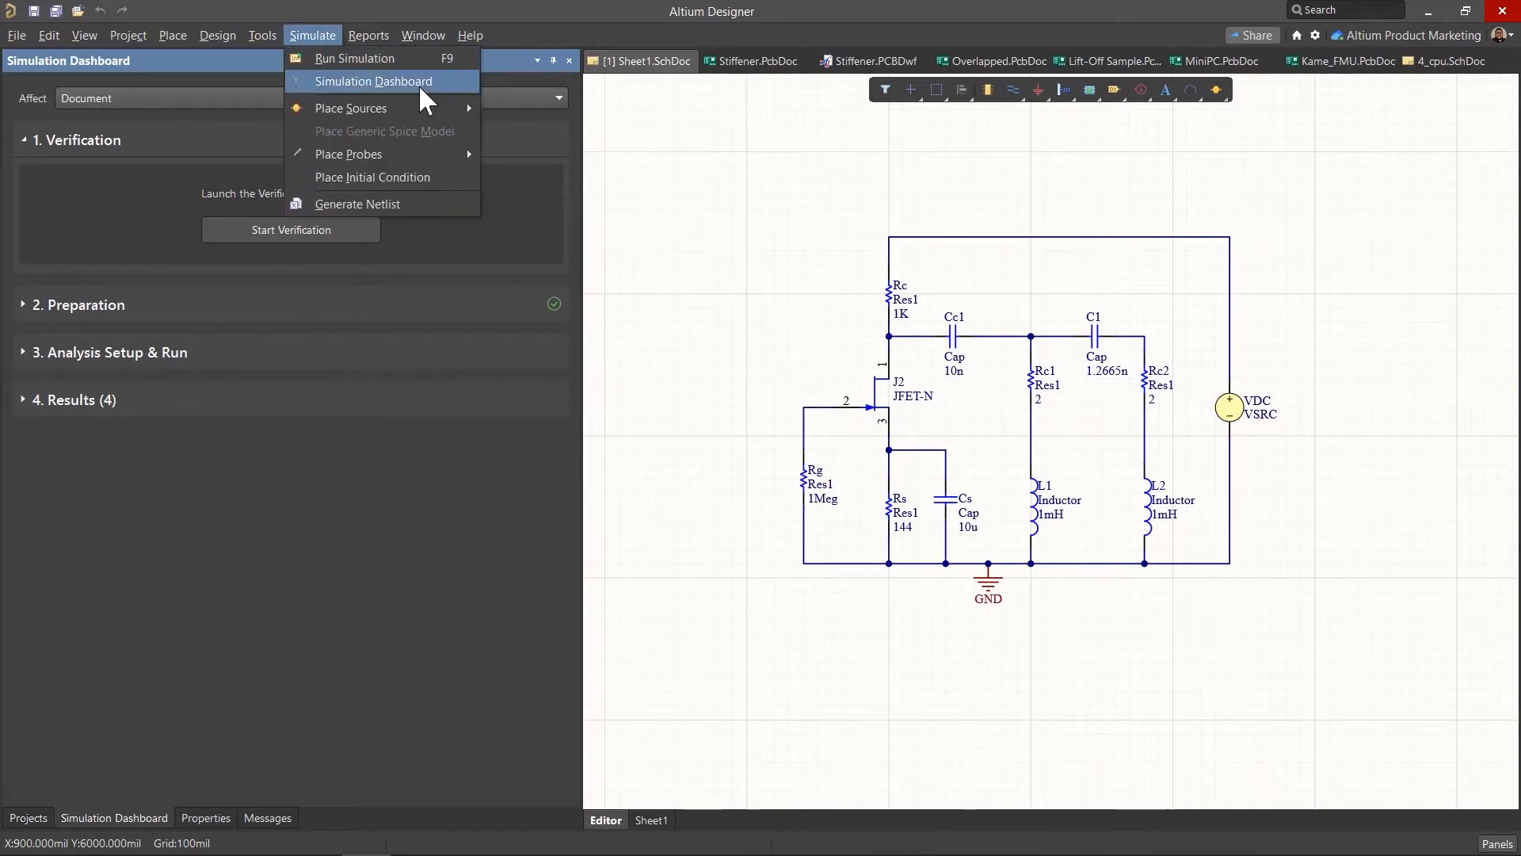
click(692, 272)
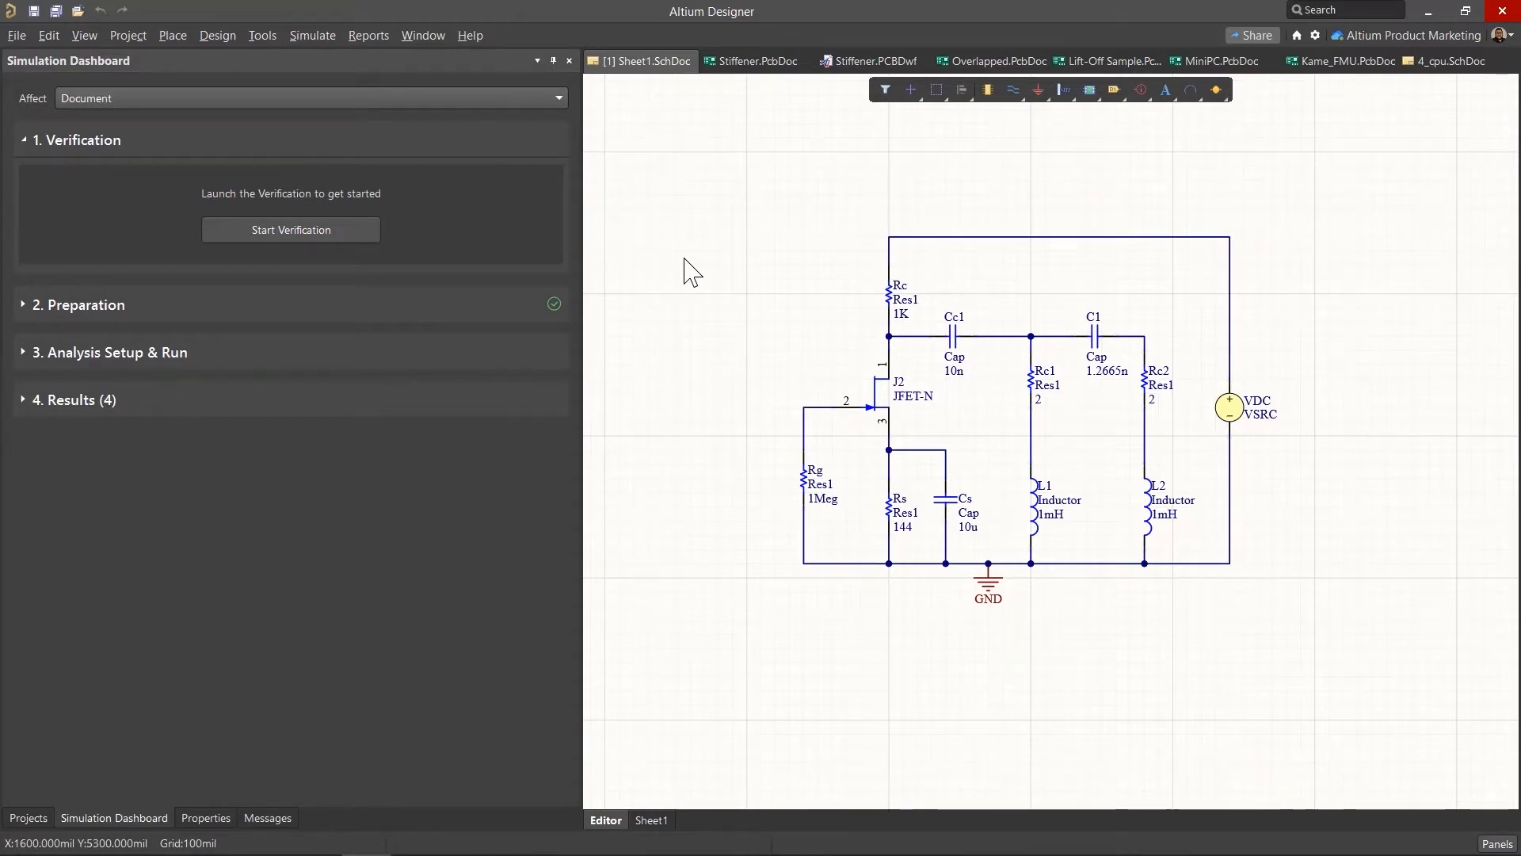
click(322, 239)
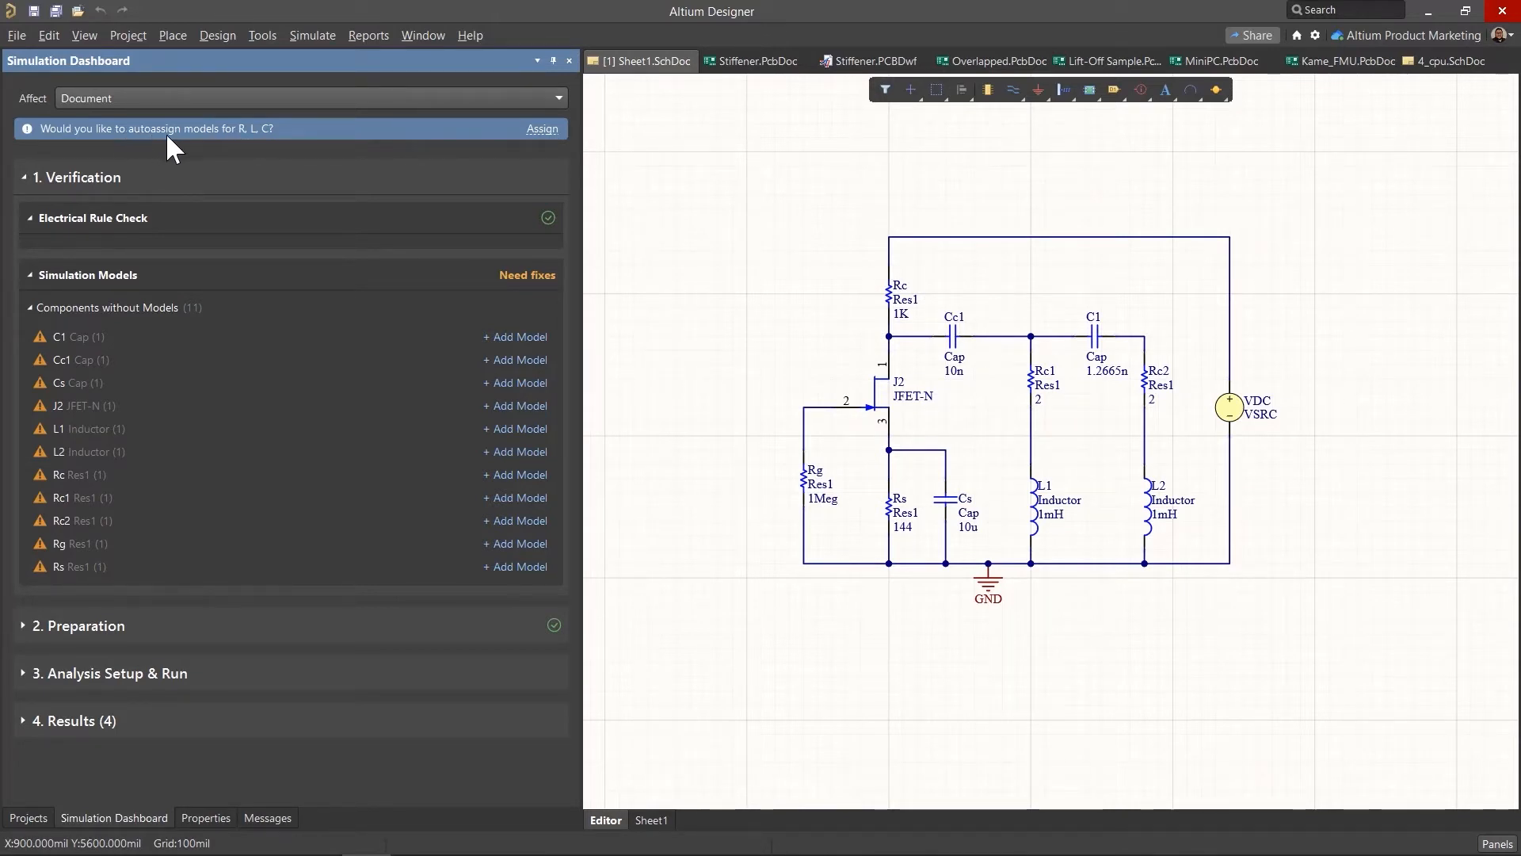
click(539, 136)
click(540, 129)
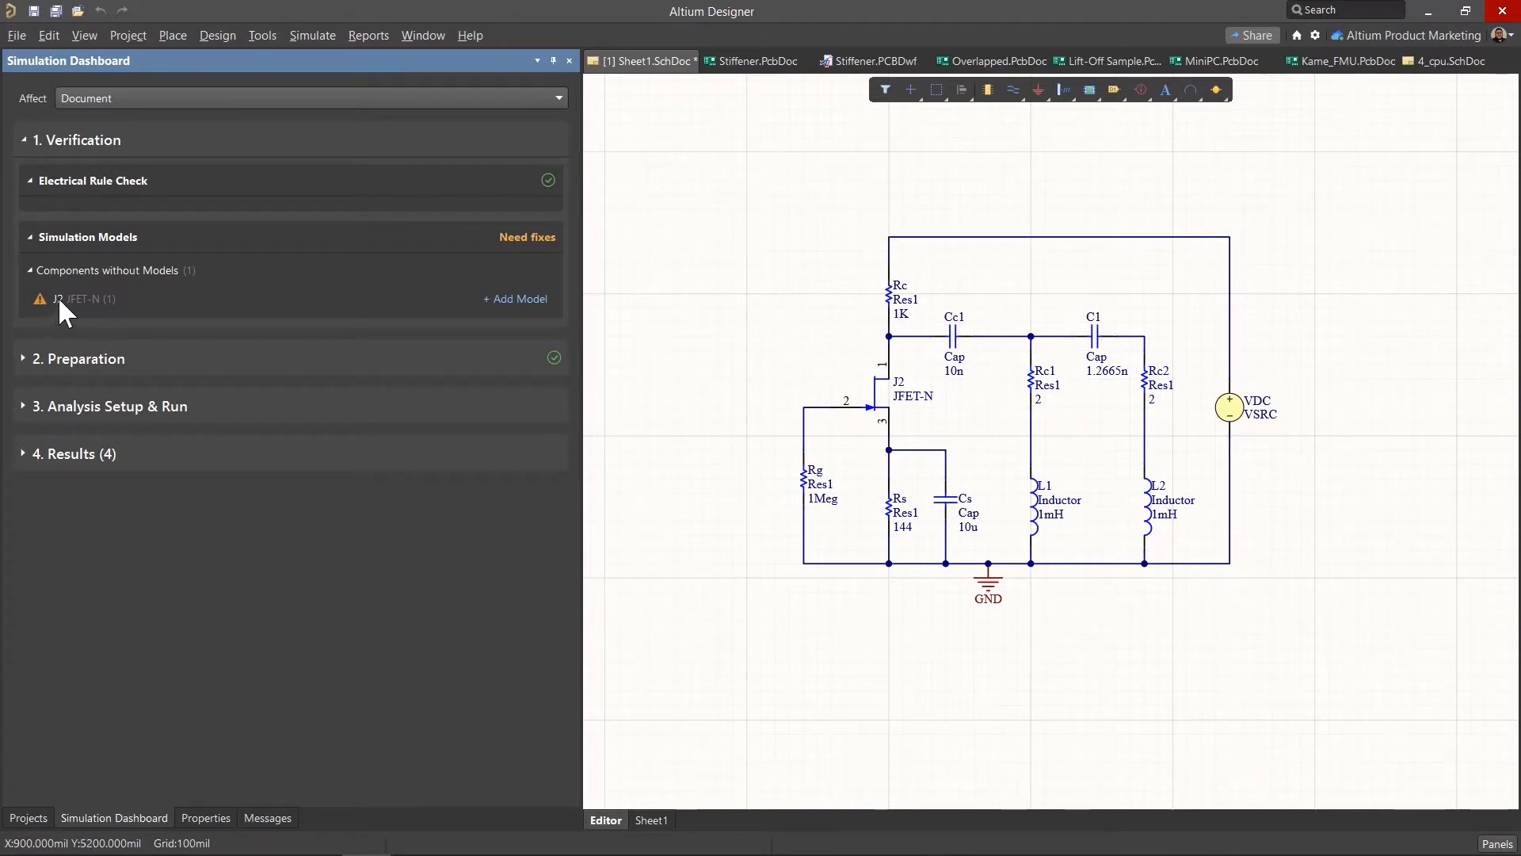
- Start adding a simulation model to J2 and view the Octopart manufacturer part search without choosing a part
click(519, 300)
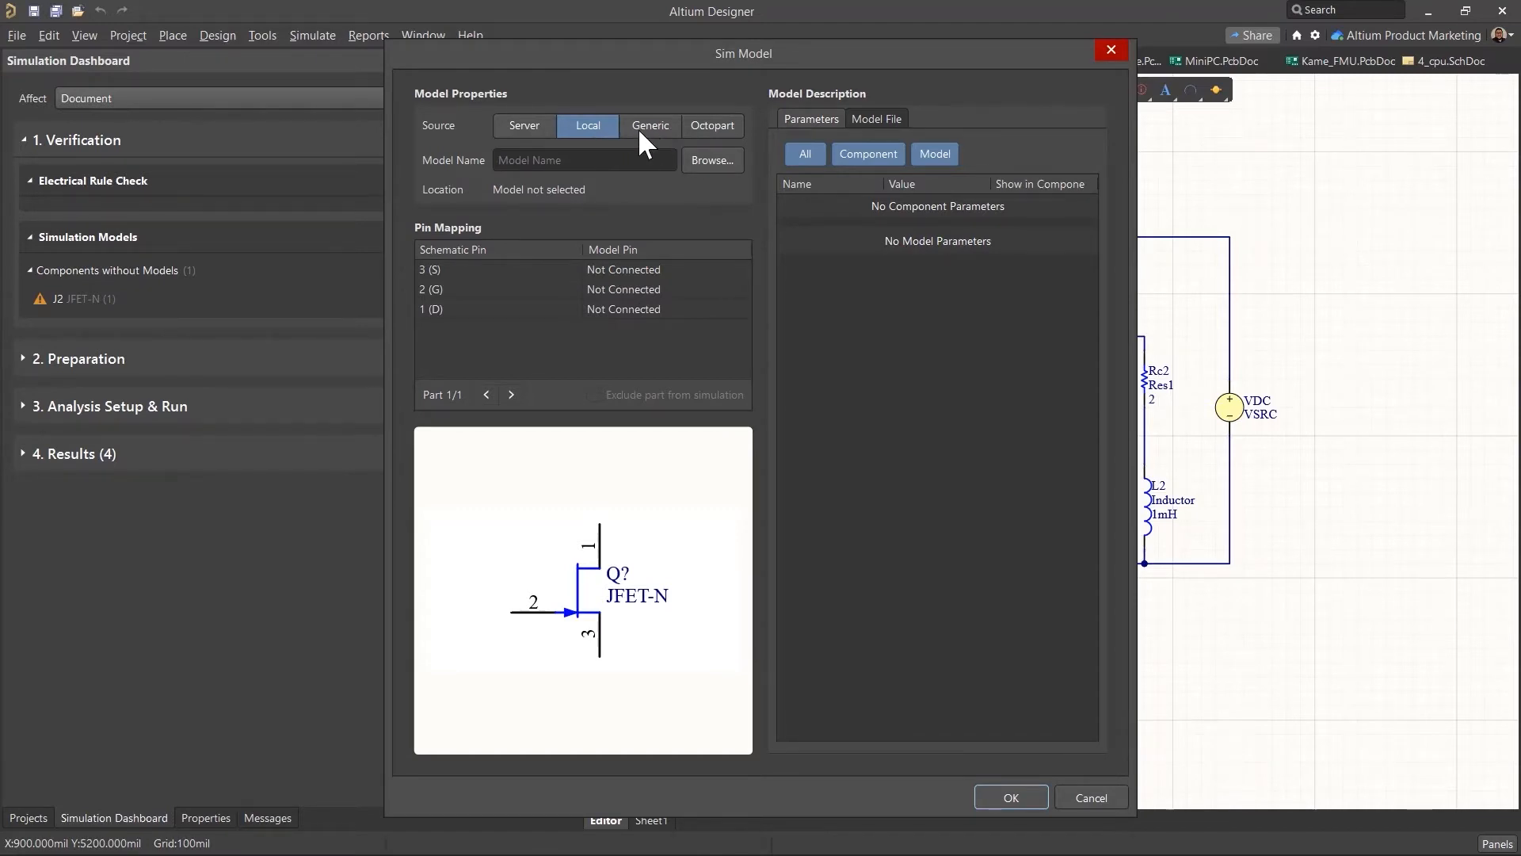
click(718, 133)
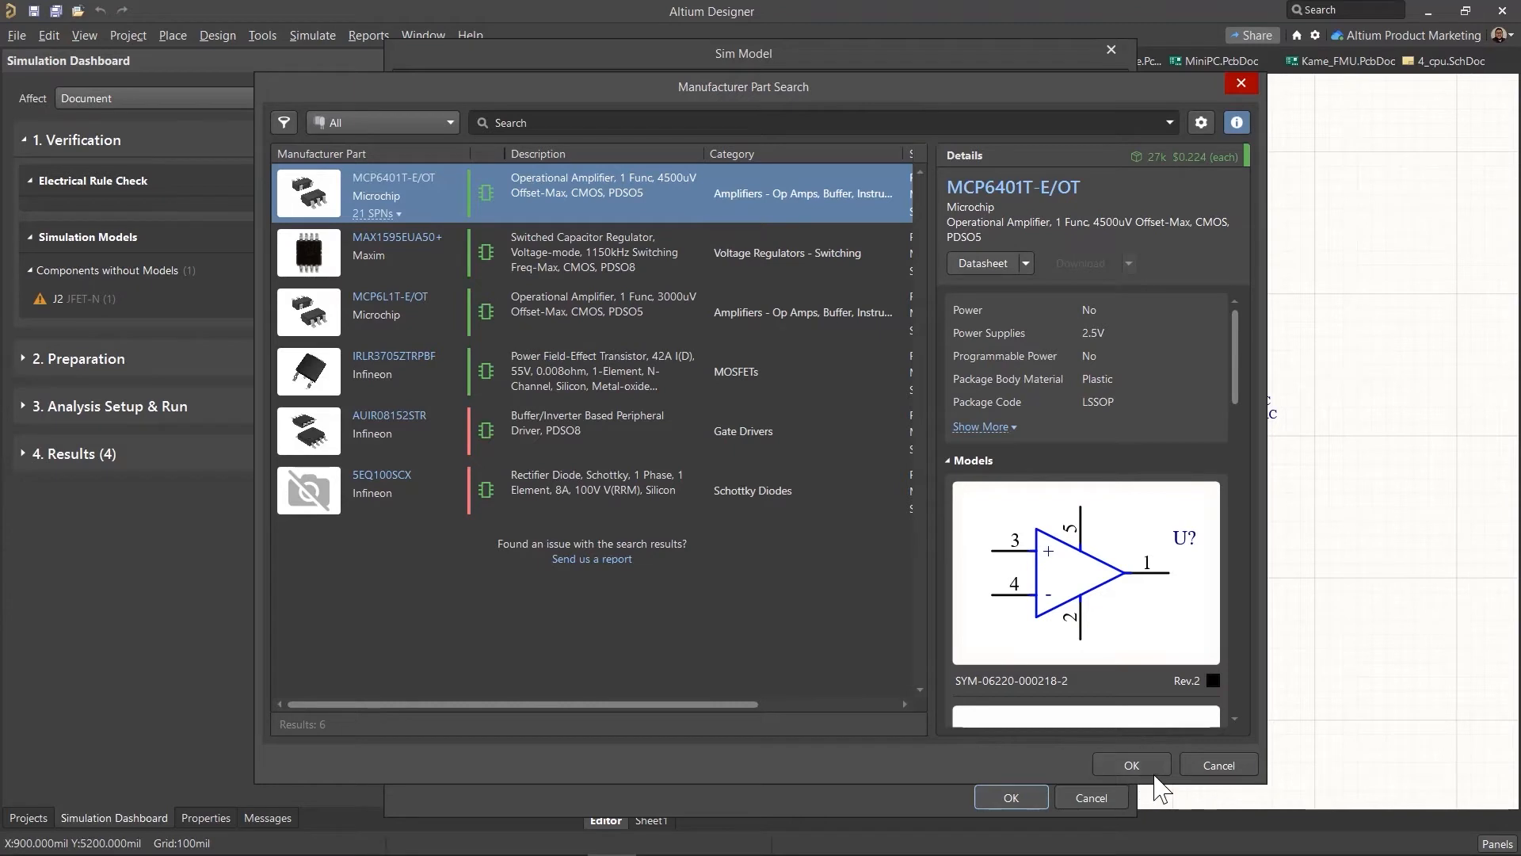
click(1217, 765)
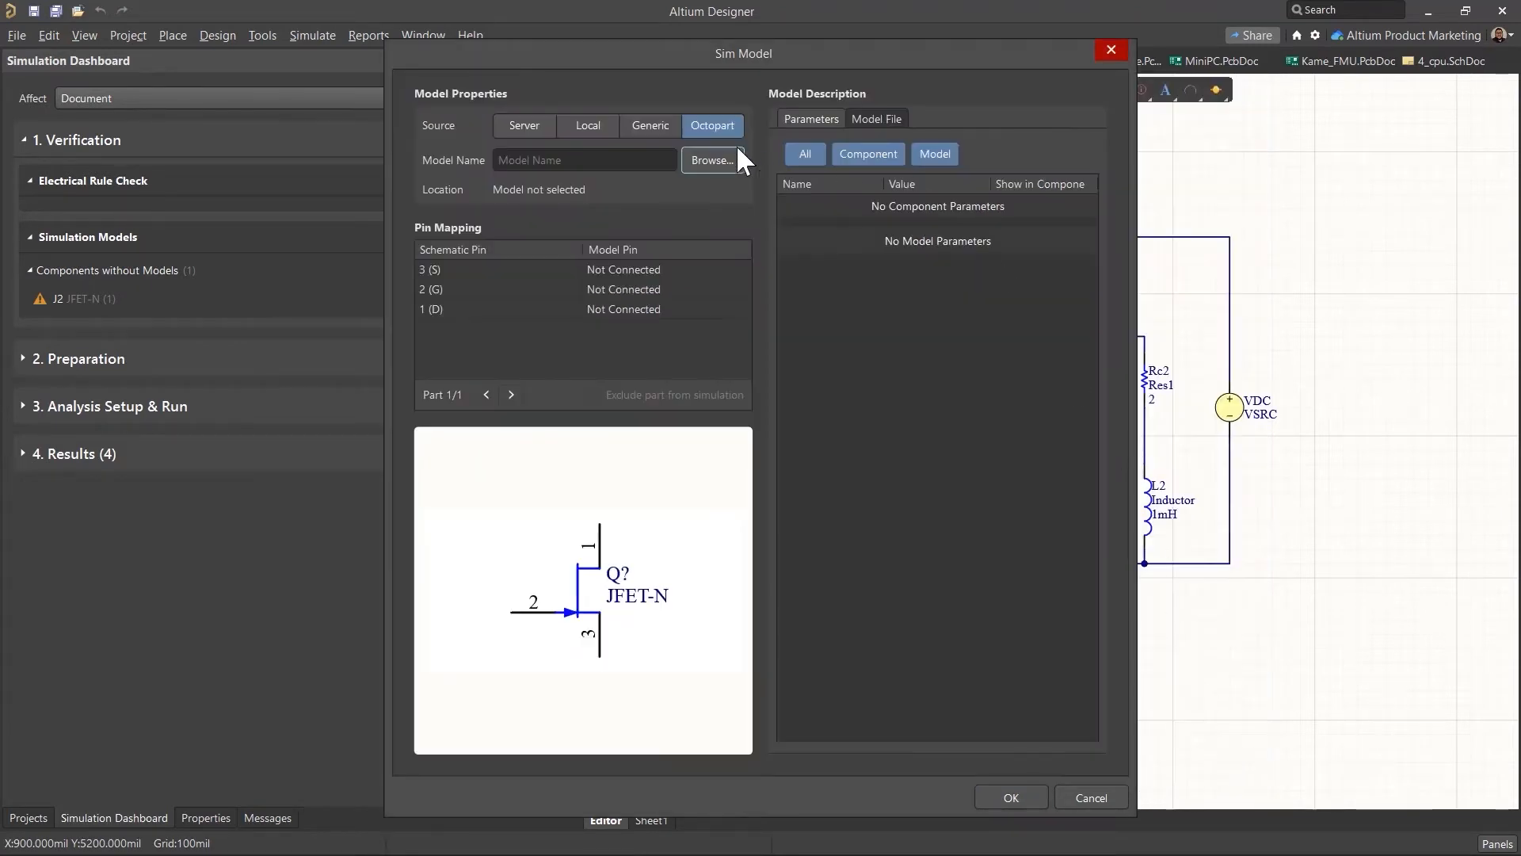
- Choose the J2N3824 model from the local jfet.lib library as the simulation model for J2
click(604, 129)
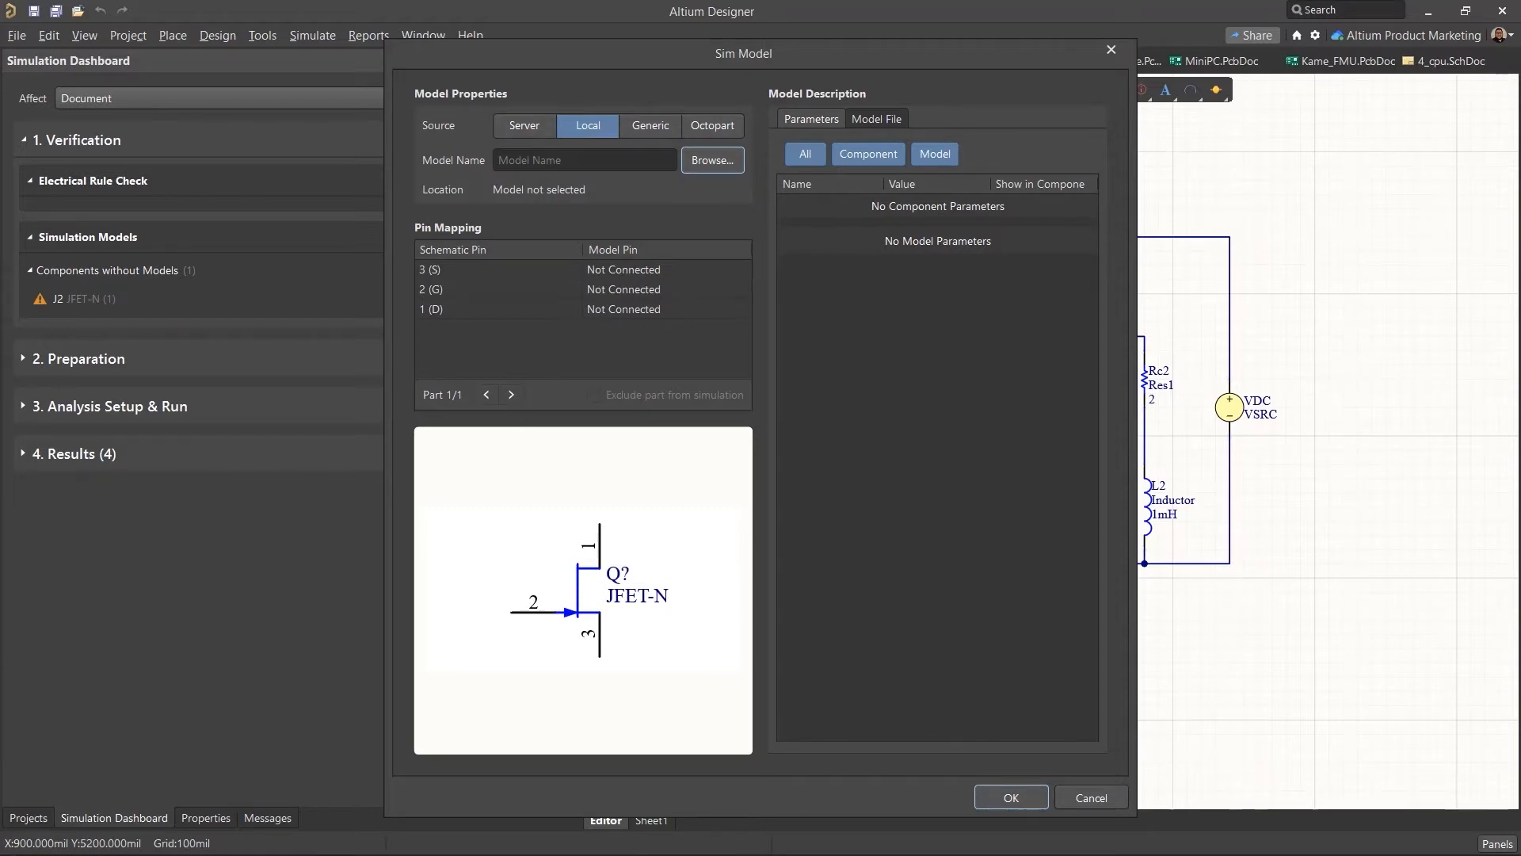
click(712, 160)
drag(959, 167, 951, 163)
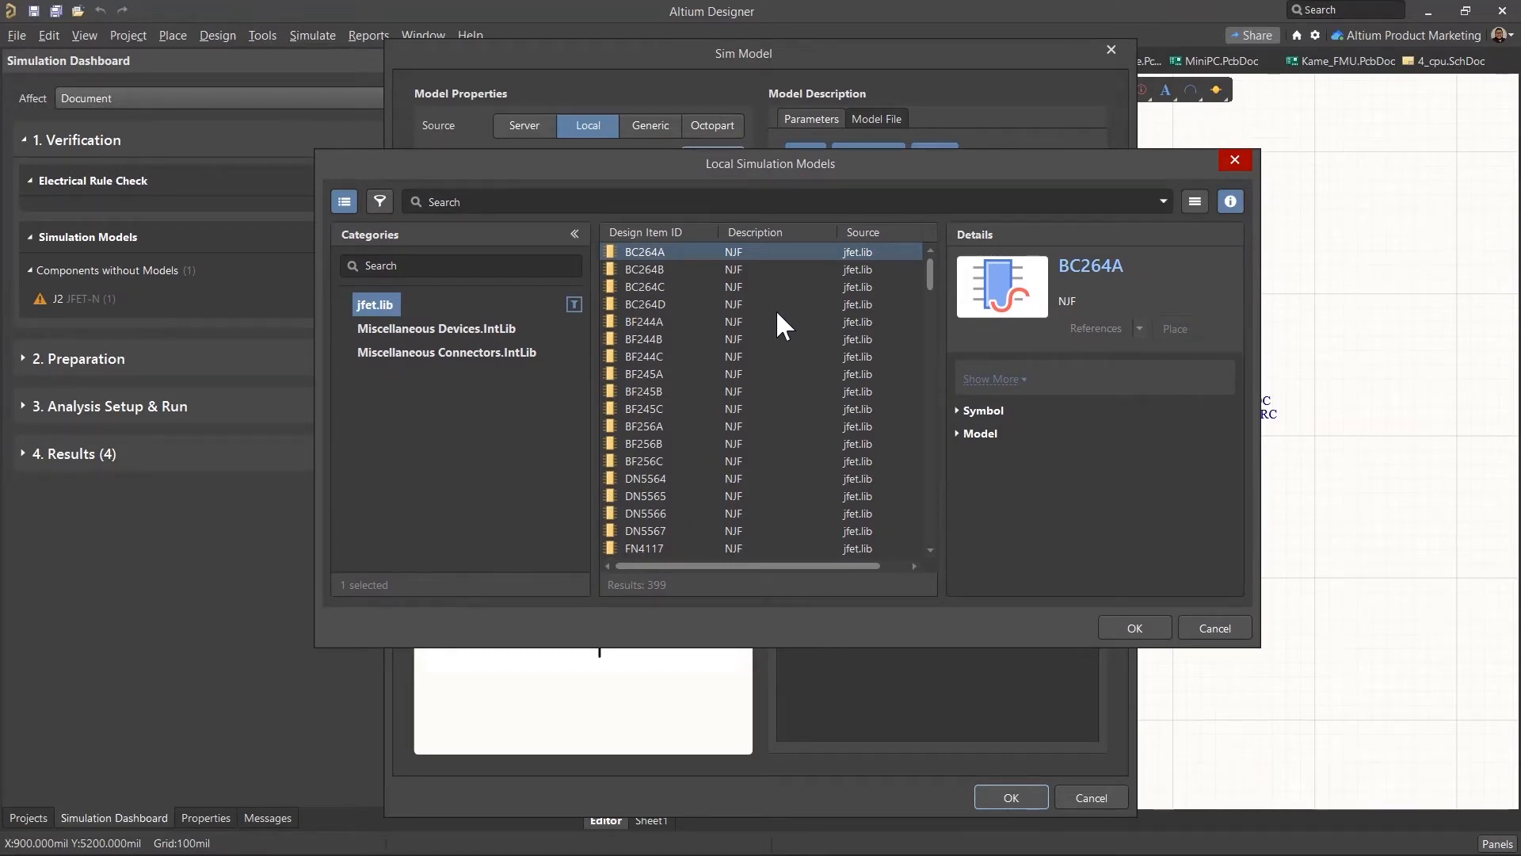
scroll(667, 389, down, 10)
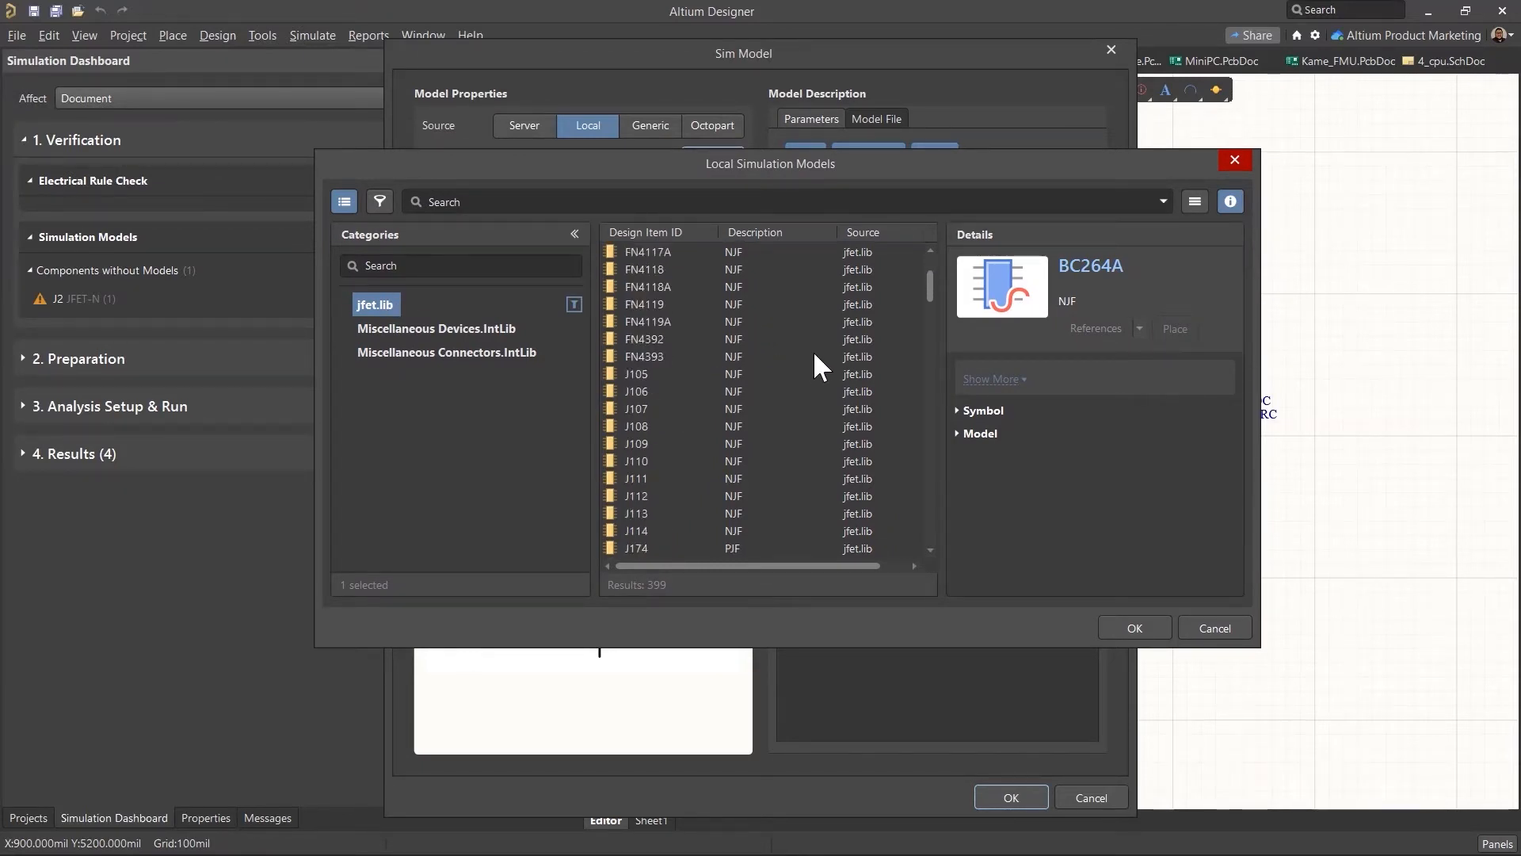
drag(931, 300, 965, 317)
double_click(680, 349)
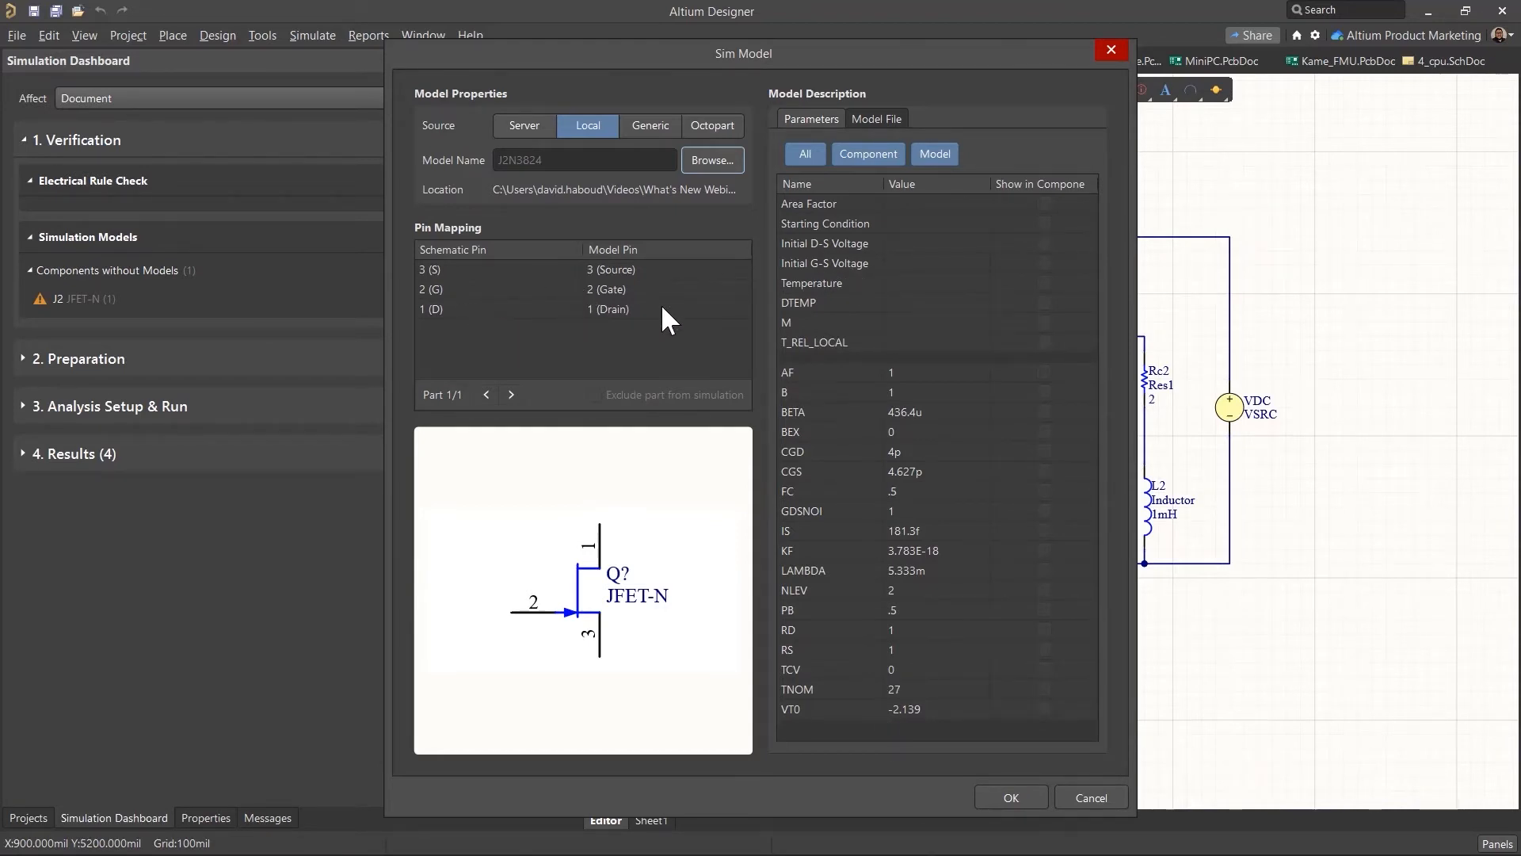
- Examine the model file text and the available format types for the J2N3824 model, and return to its parameters
click(875, 119)
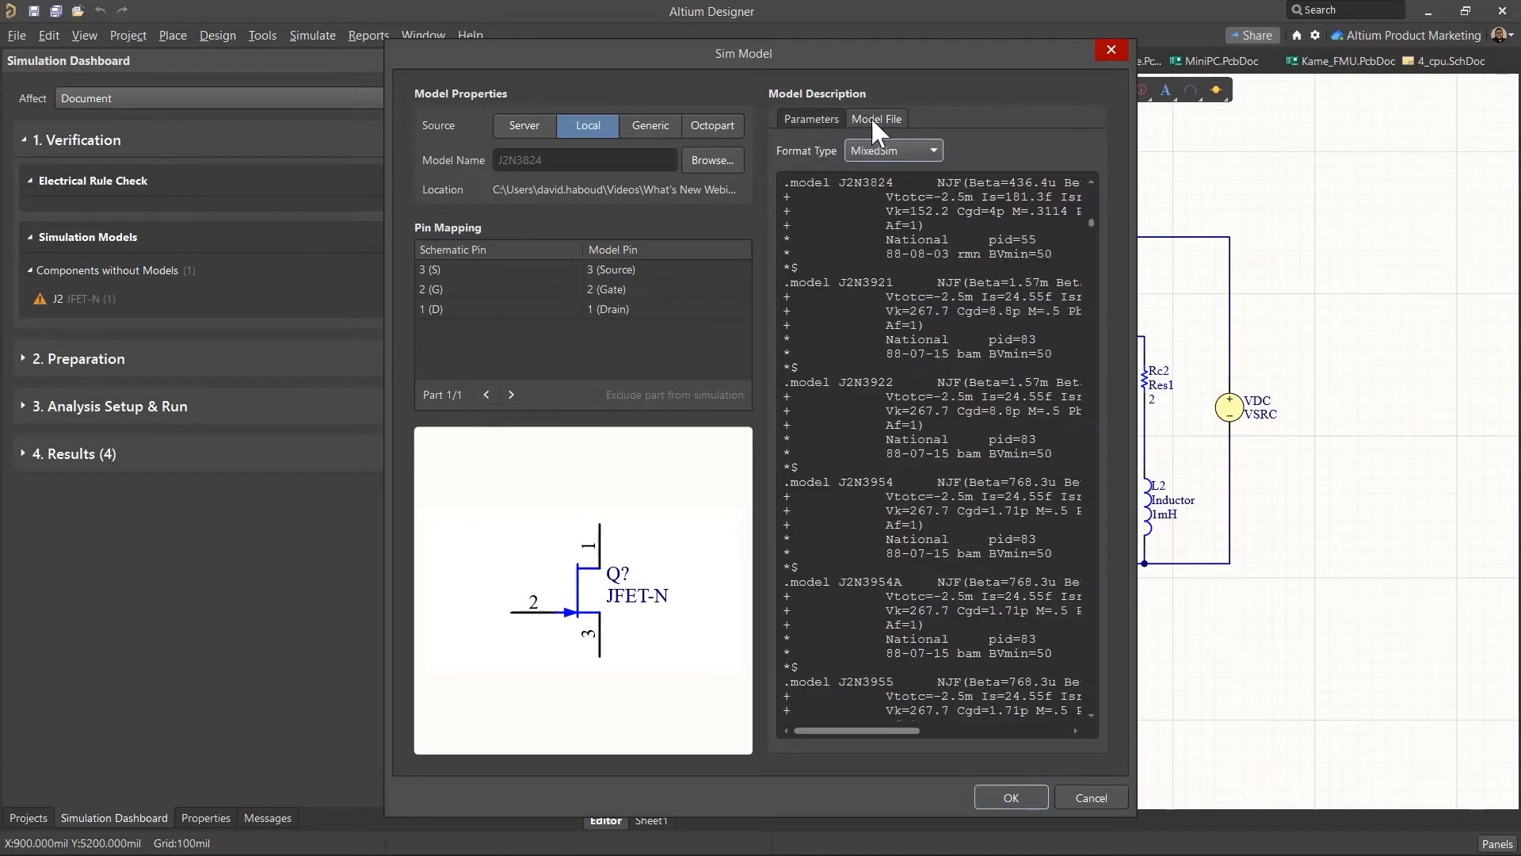
scroll(959, 381, down, 15)
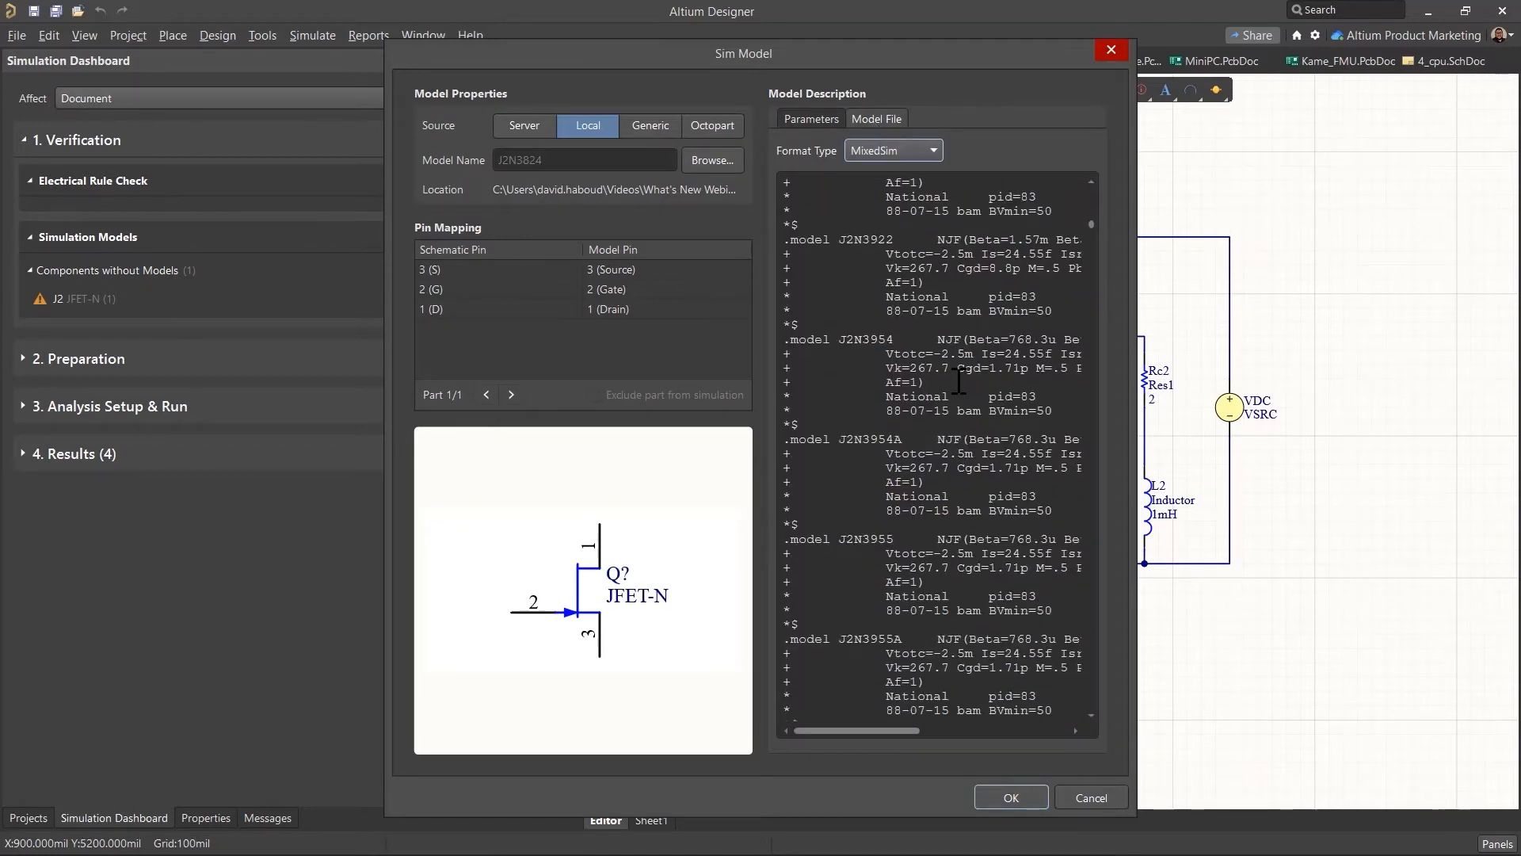
scroll(959, 382, down, 15)
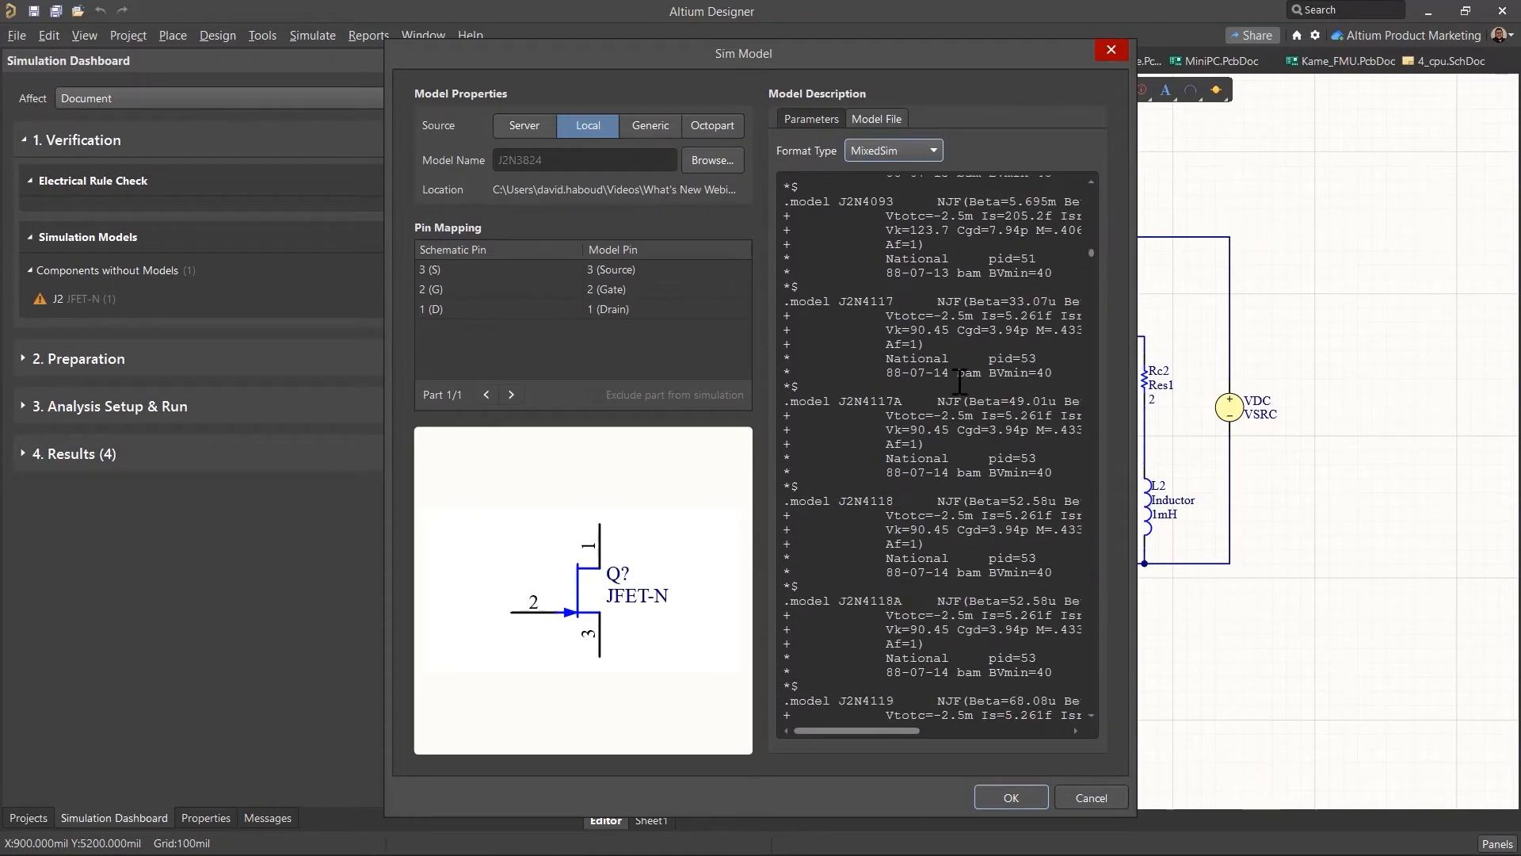
drag(1092, 258, 960, 153)
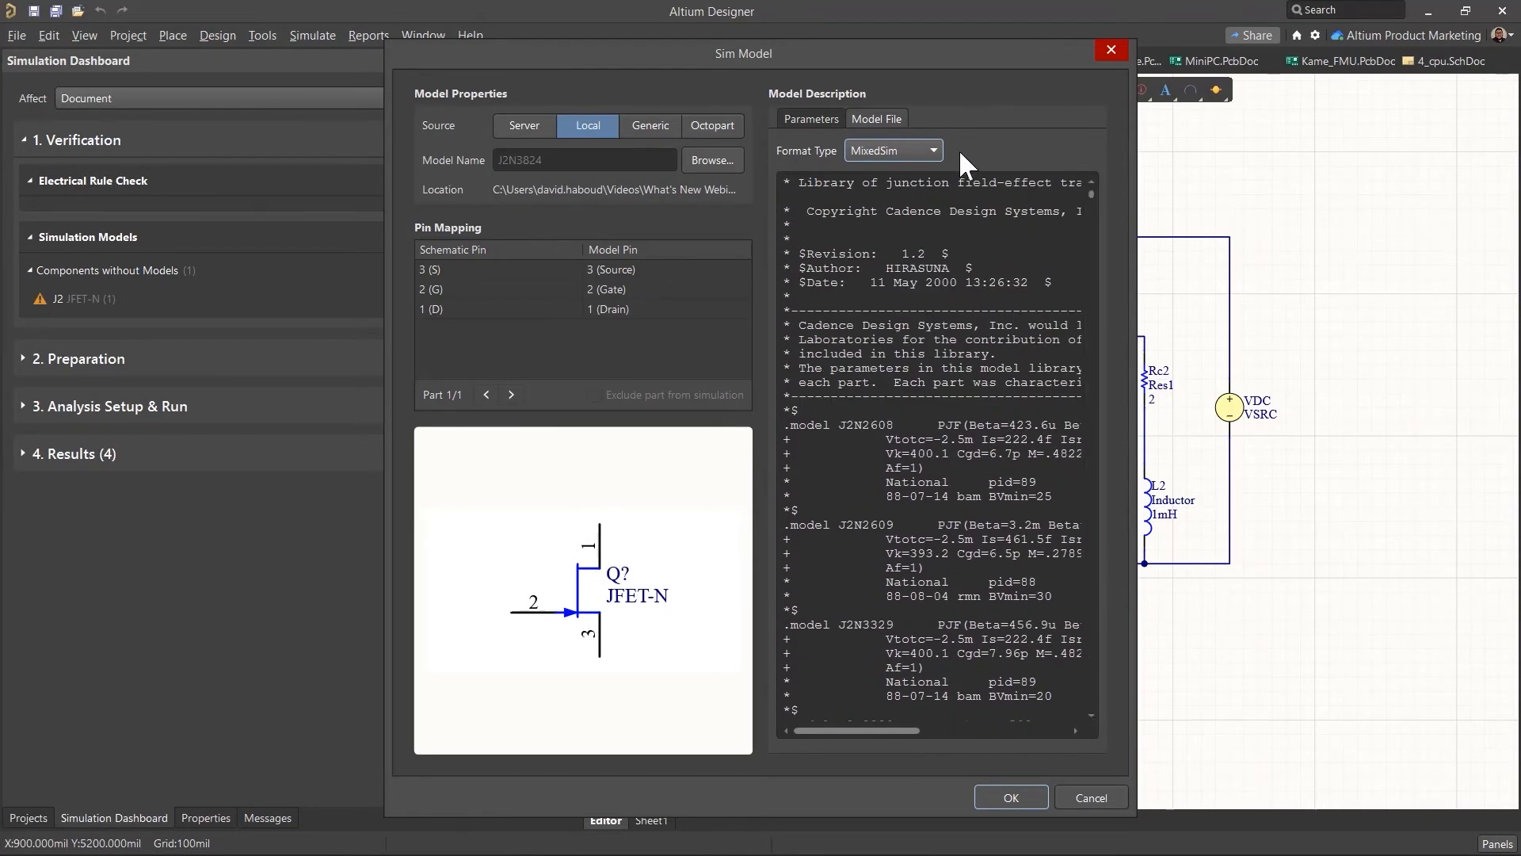
click(916, 148)
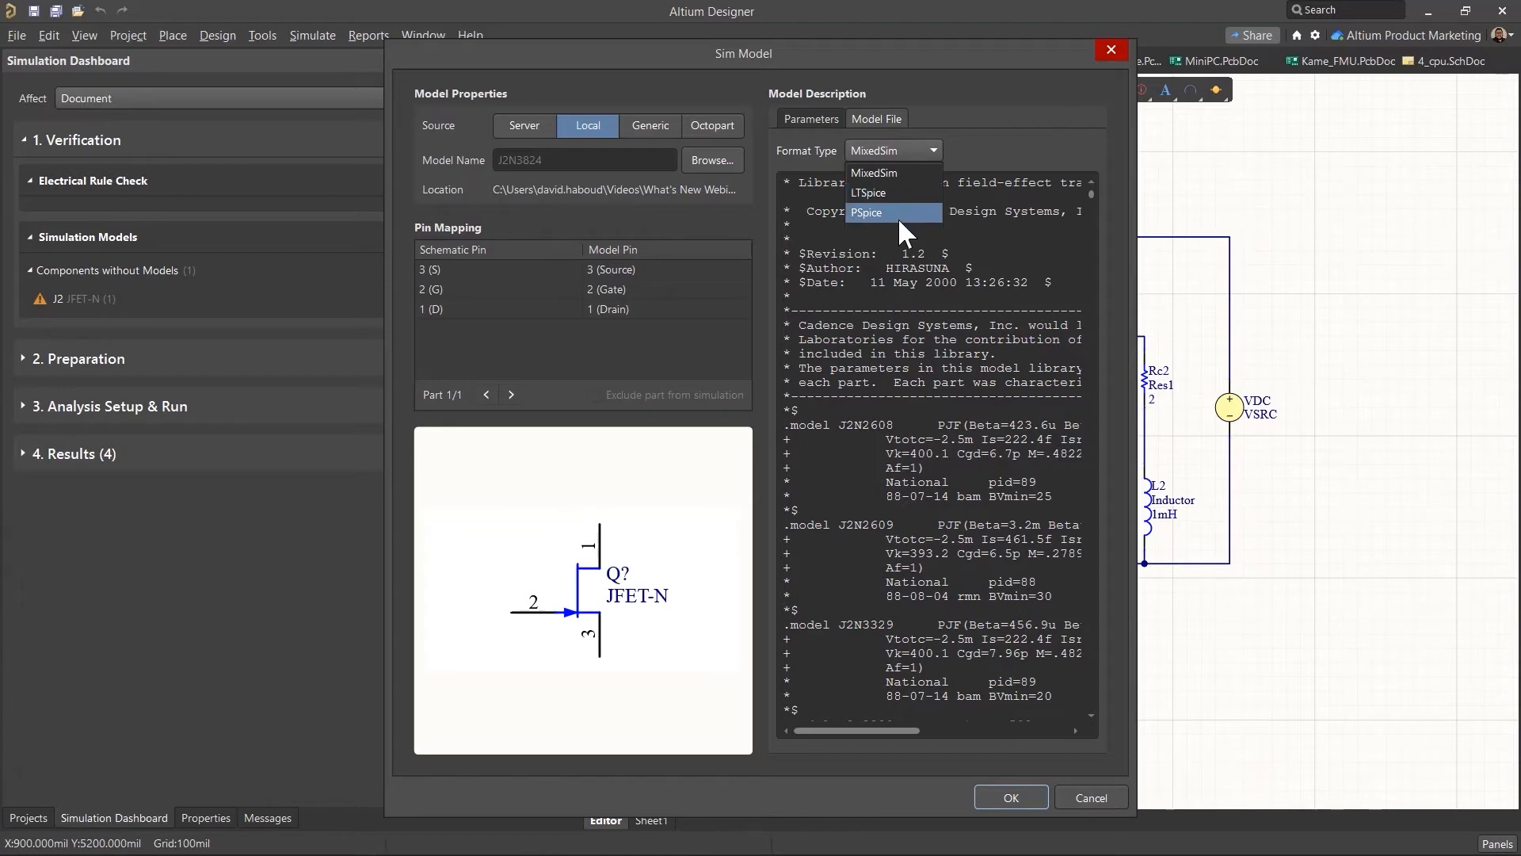
click(1012, 134)
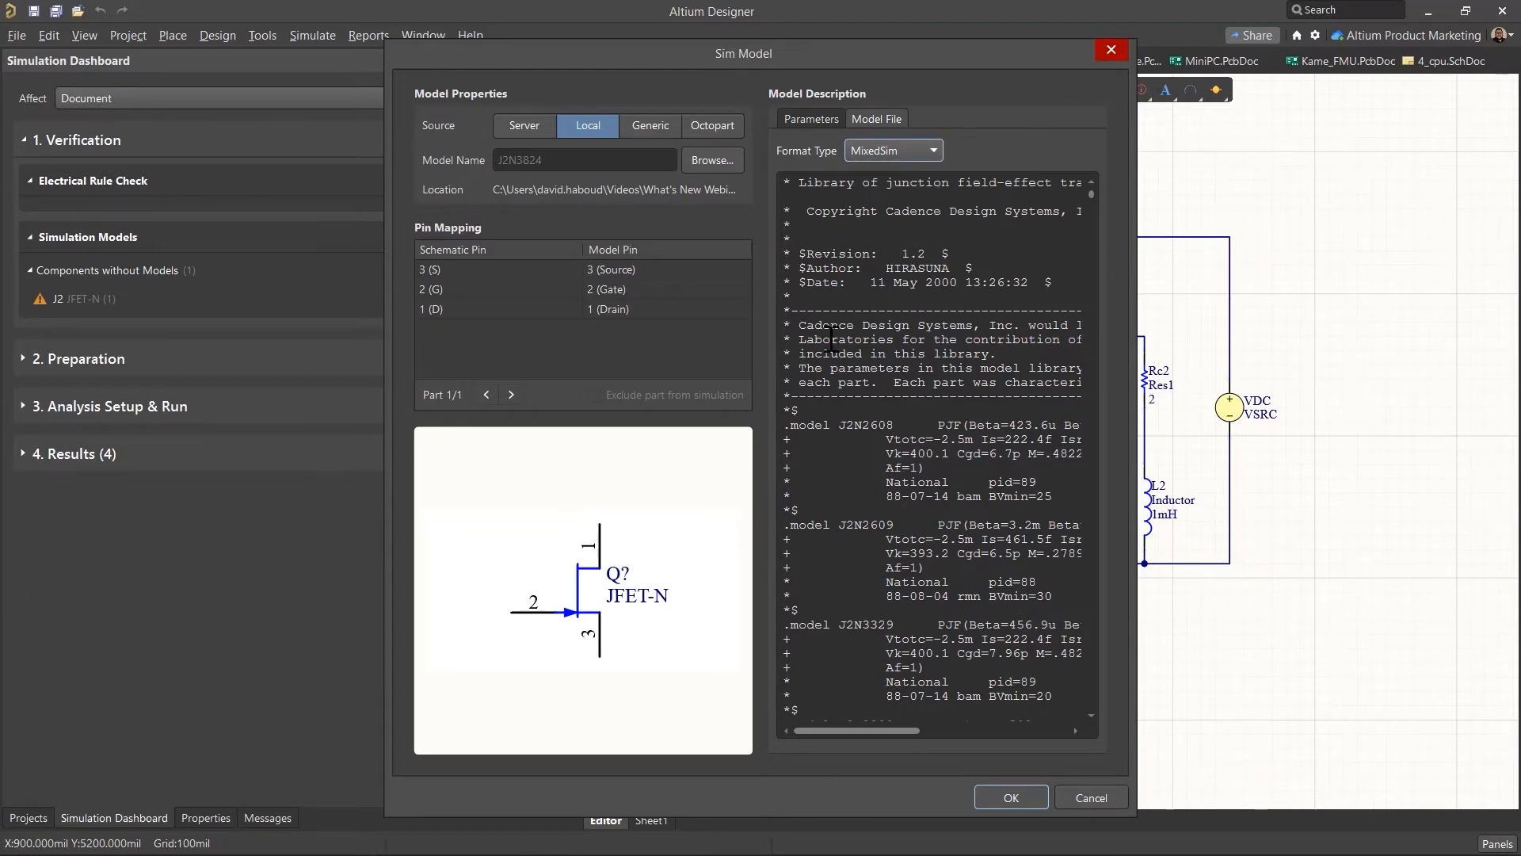
click(816, 121)
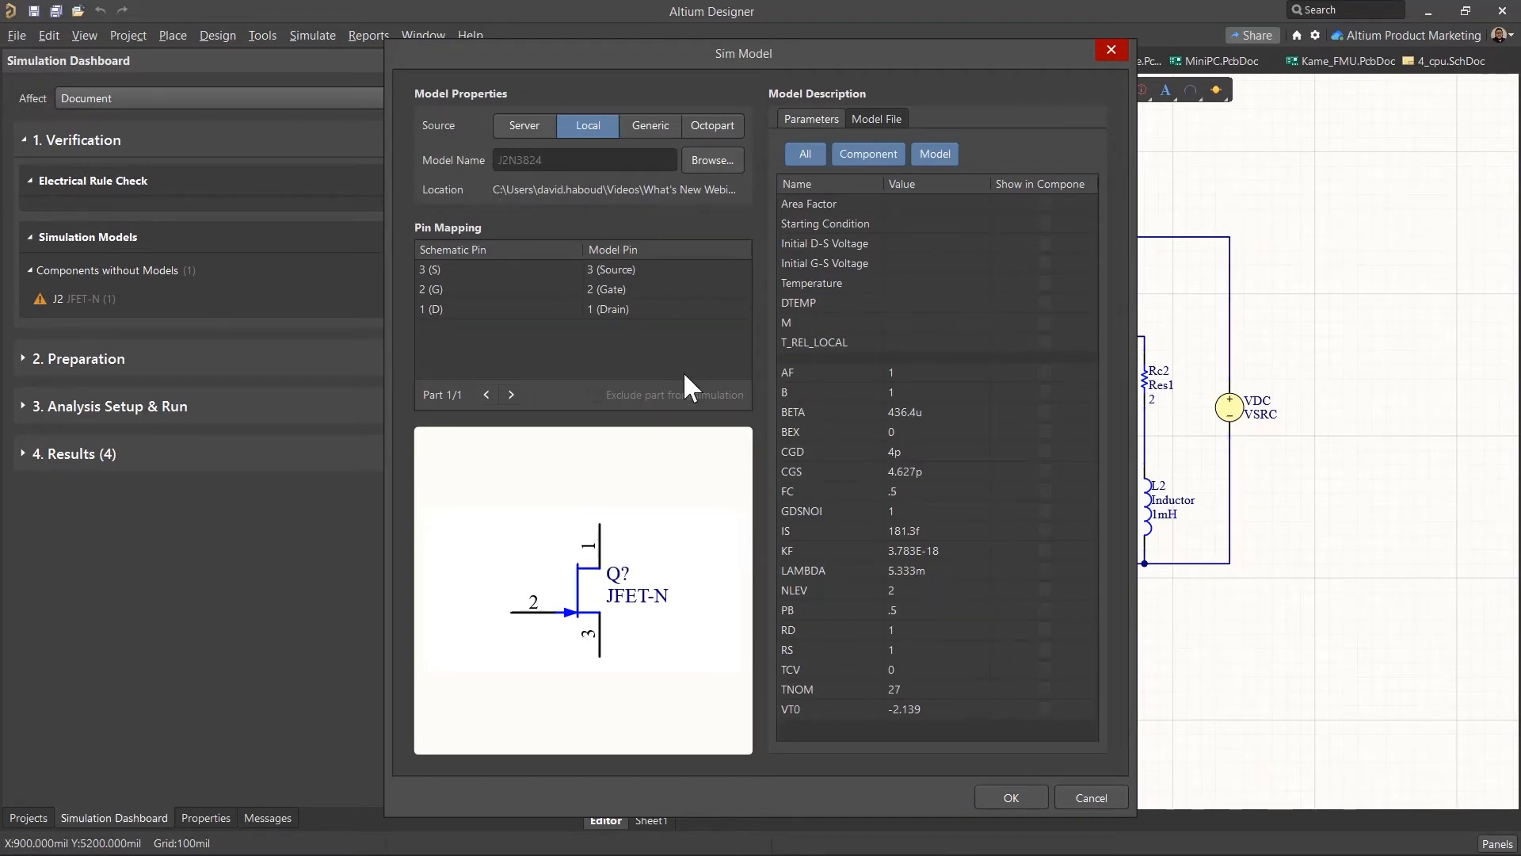
- Apply the chosen simulation model to J2 and update the verification
click(1003, 794)
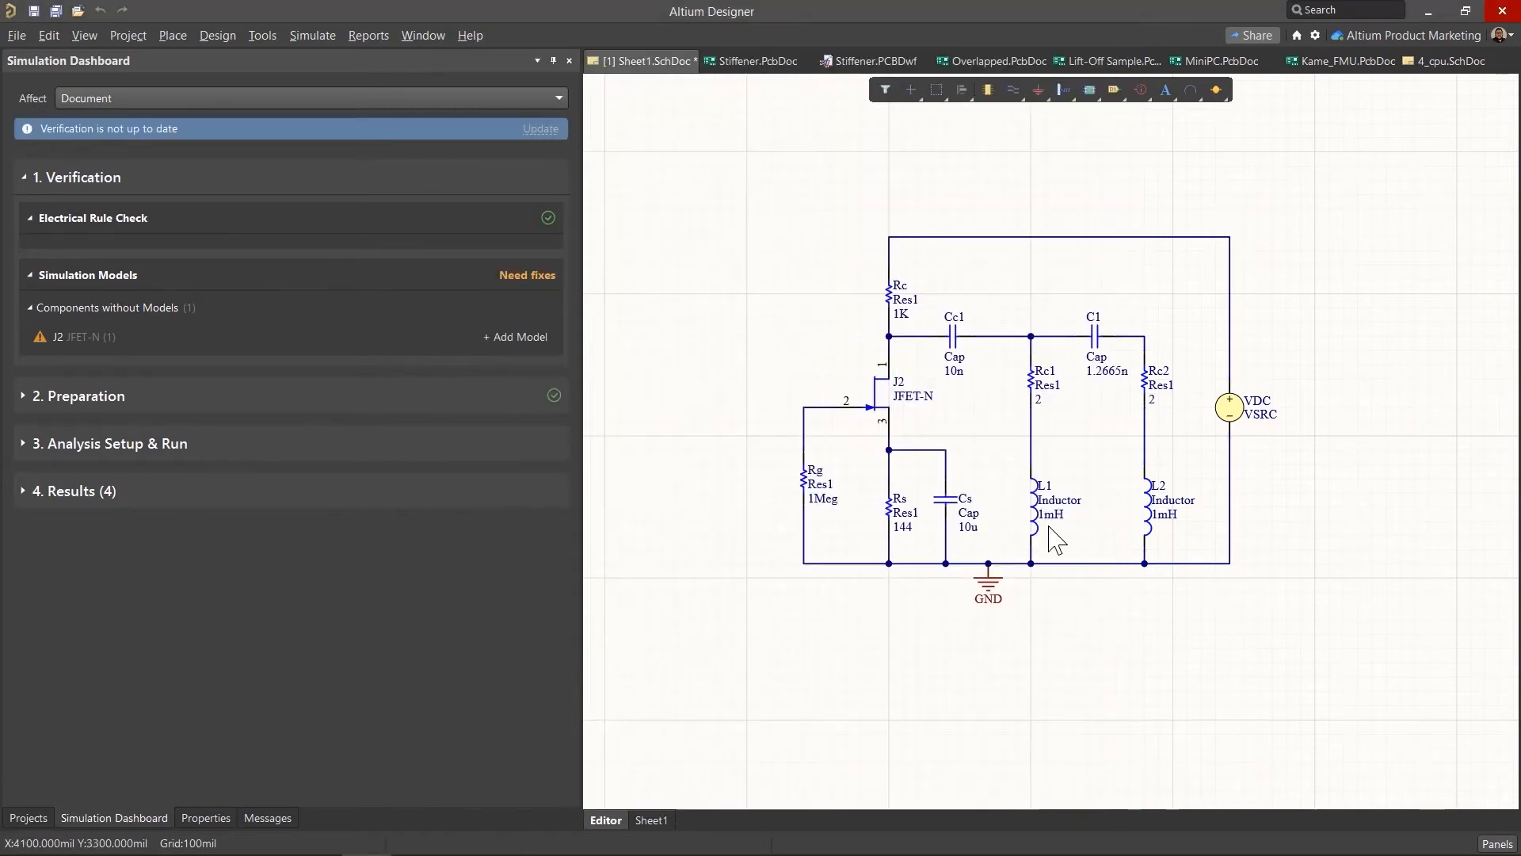
click(538, 130)
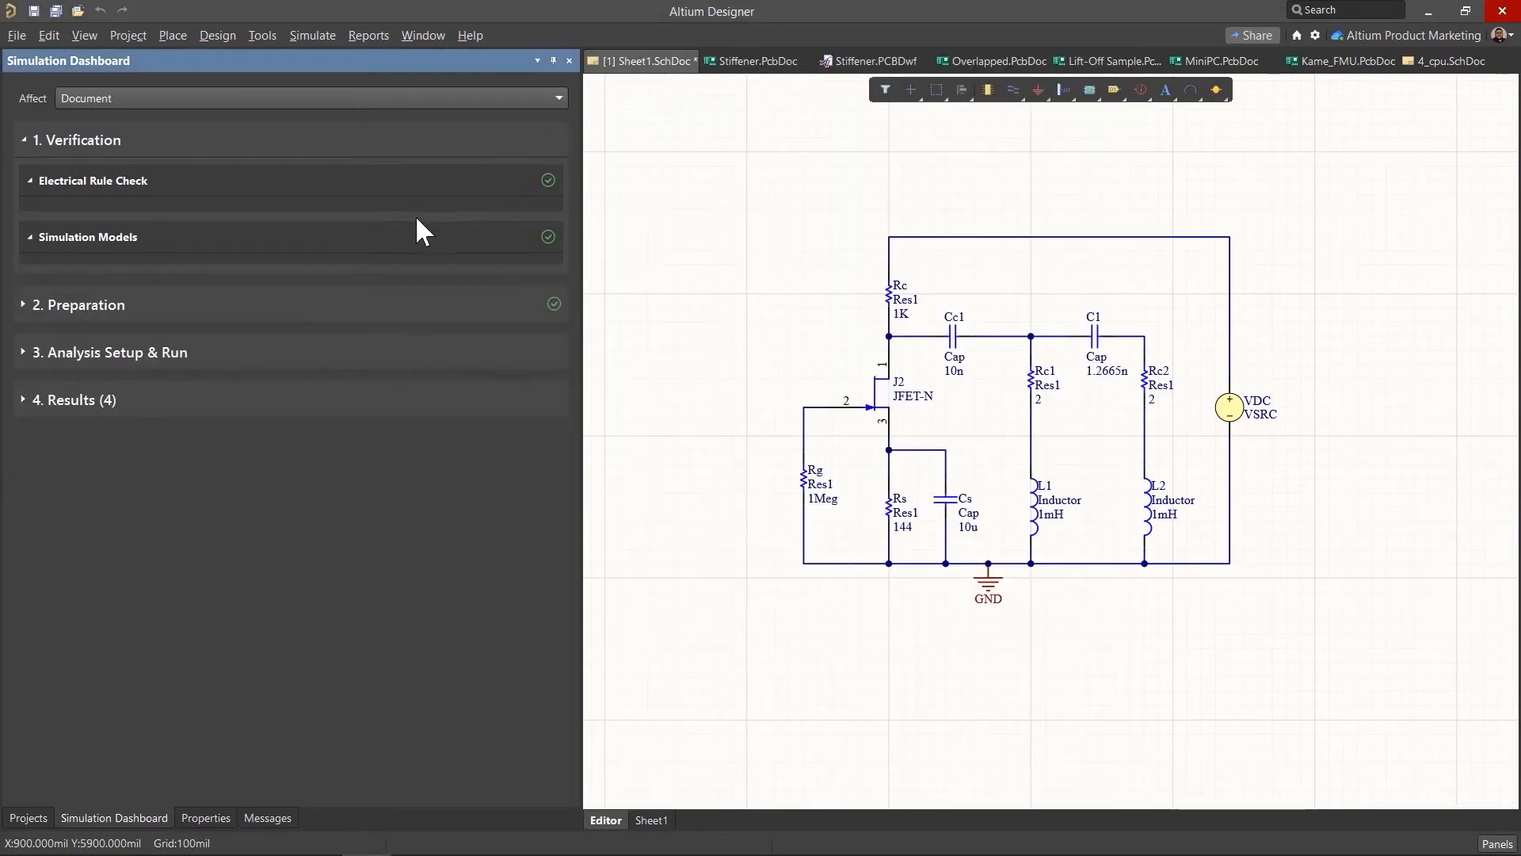
- Review the simulation sources and probes, and enable Voltage display on the schematic for the Operating Point analysis
click(281, 313)
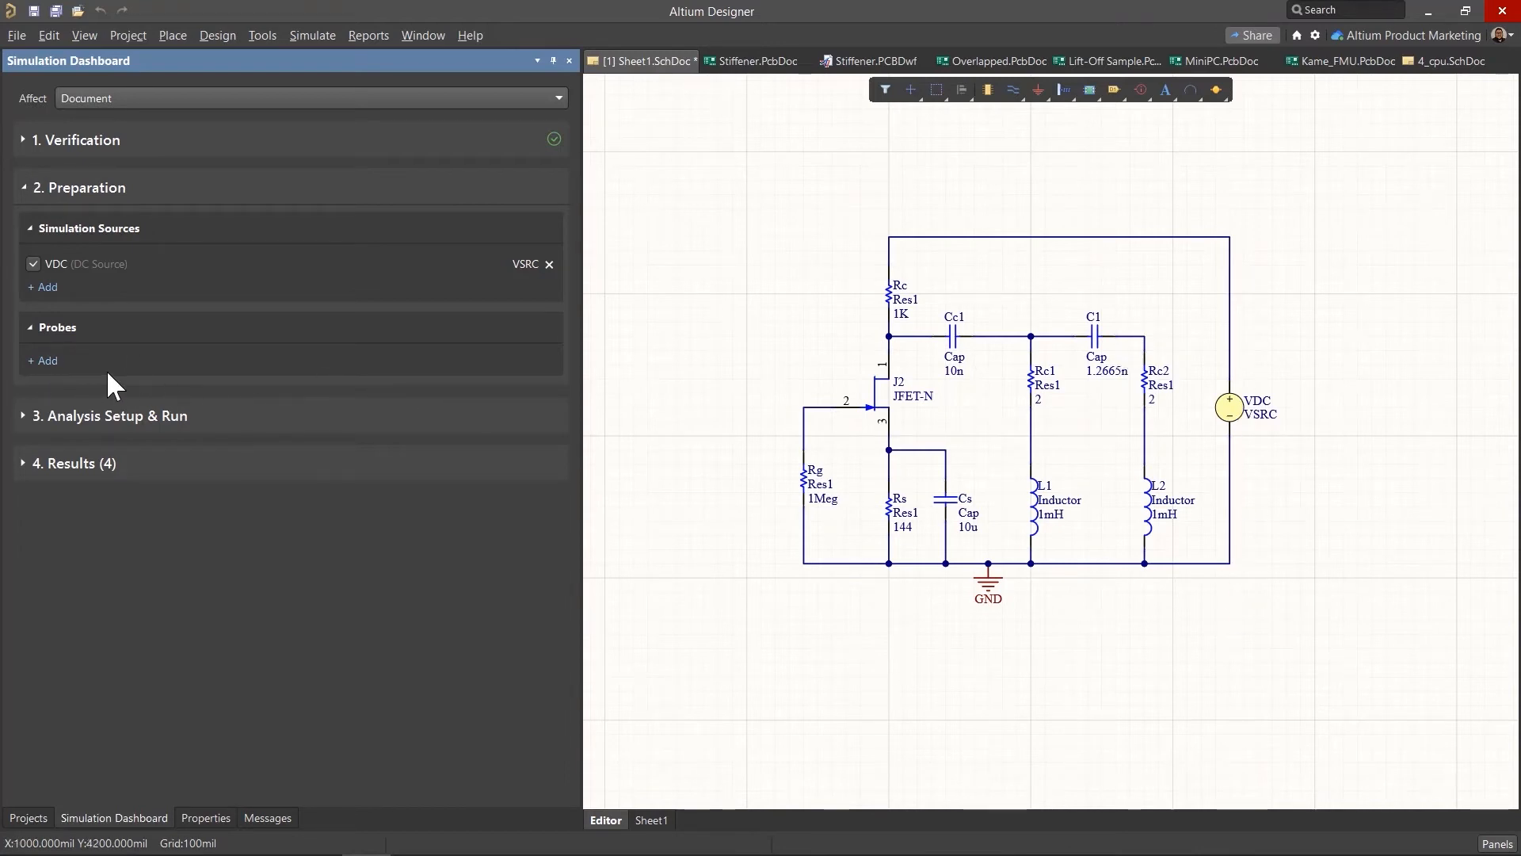
click(168, 418)
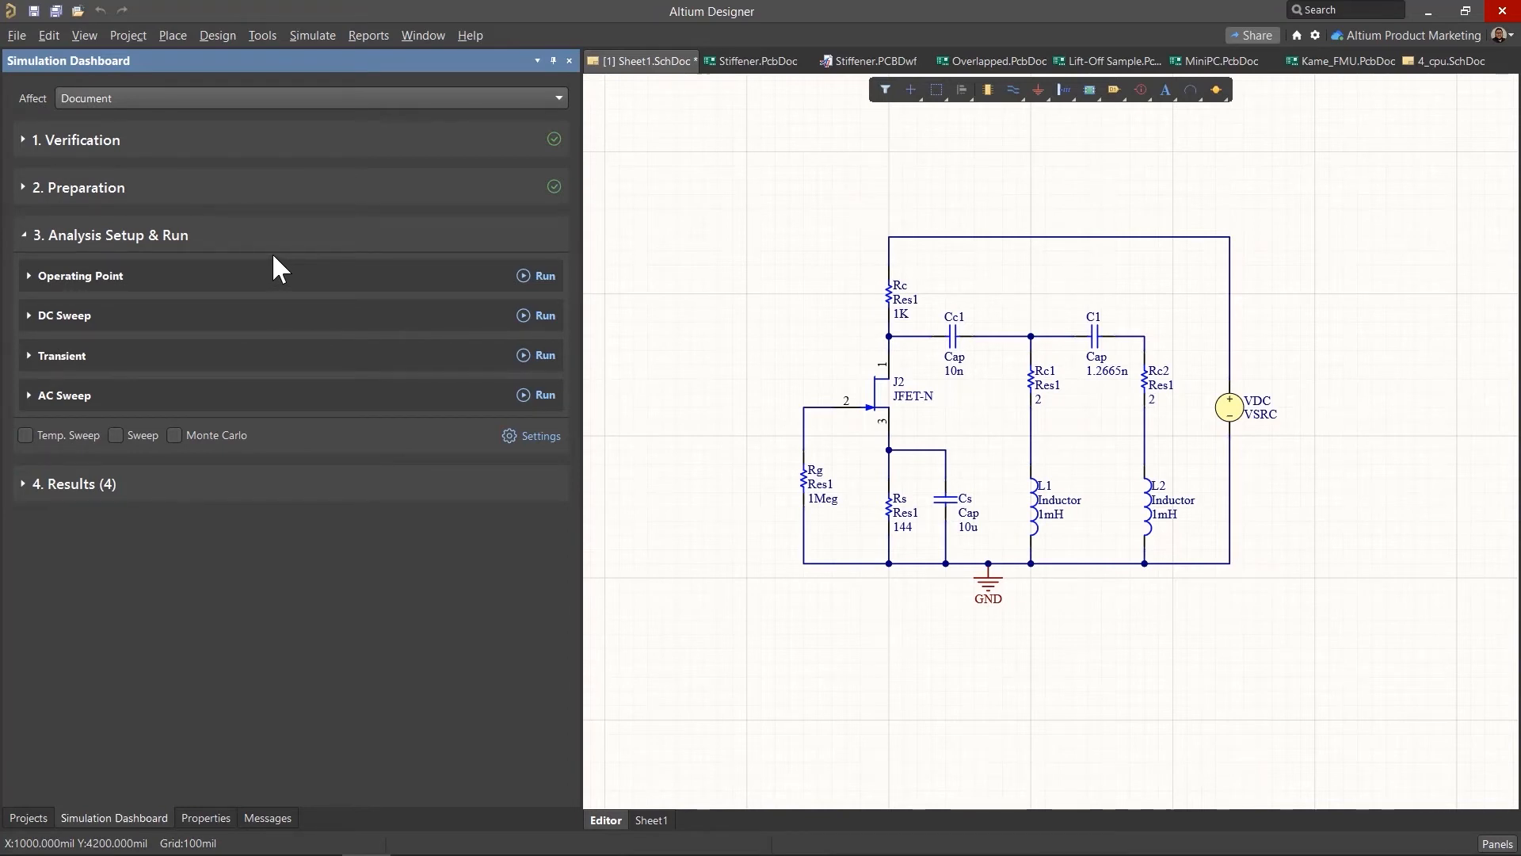
click(122, 275)
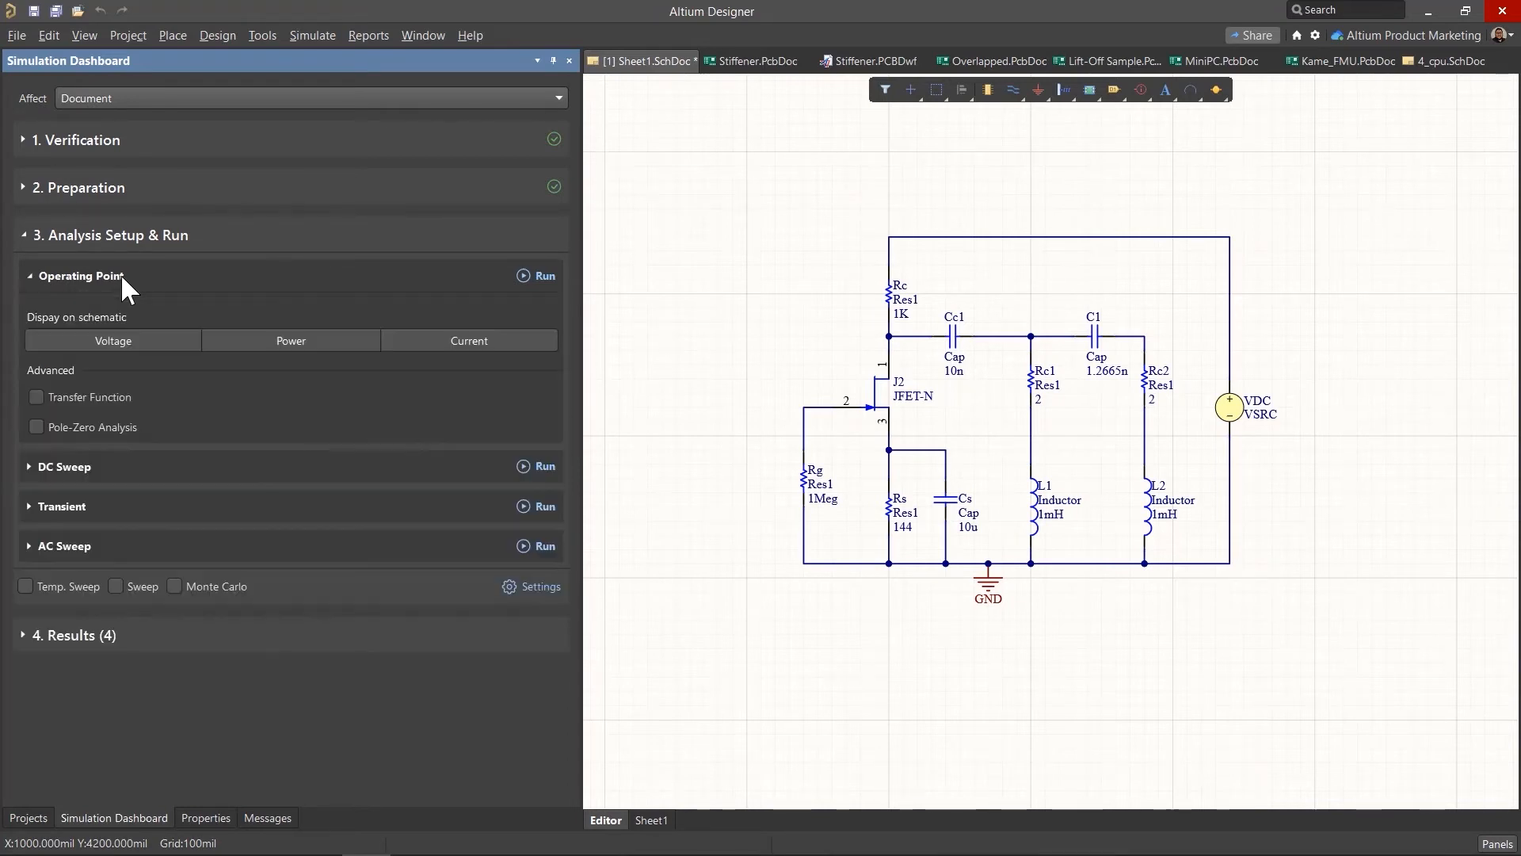
click(141, 340)
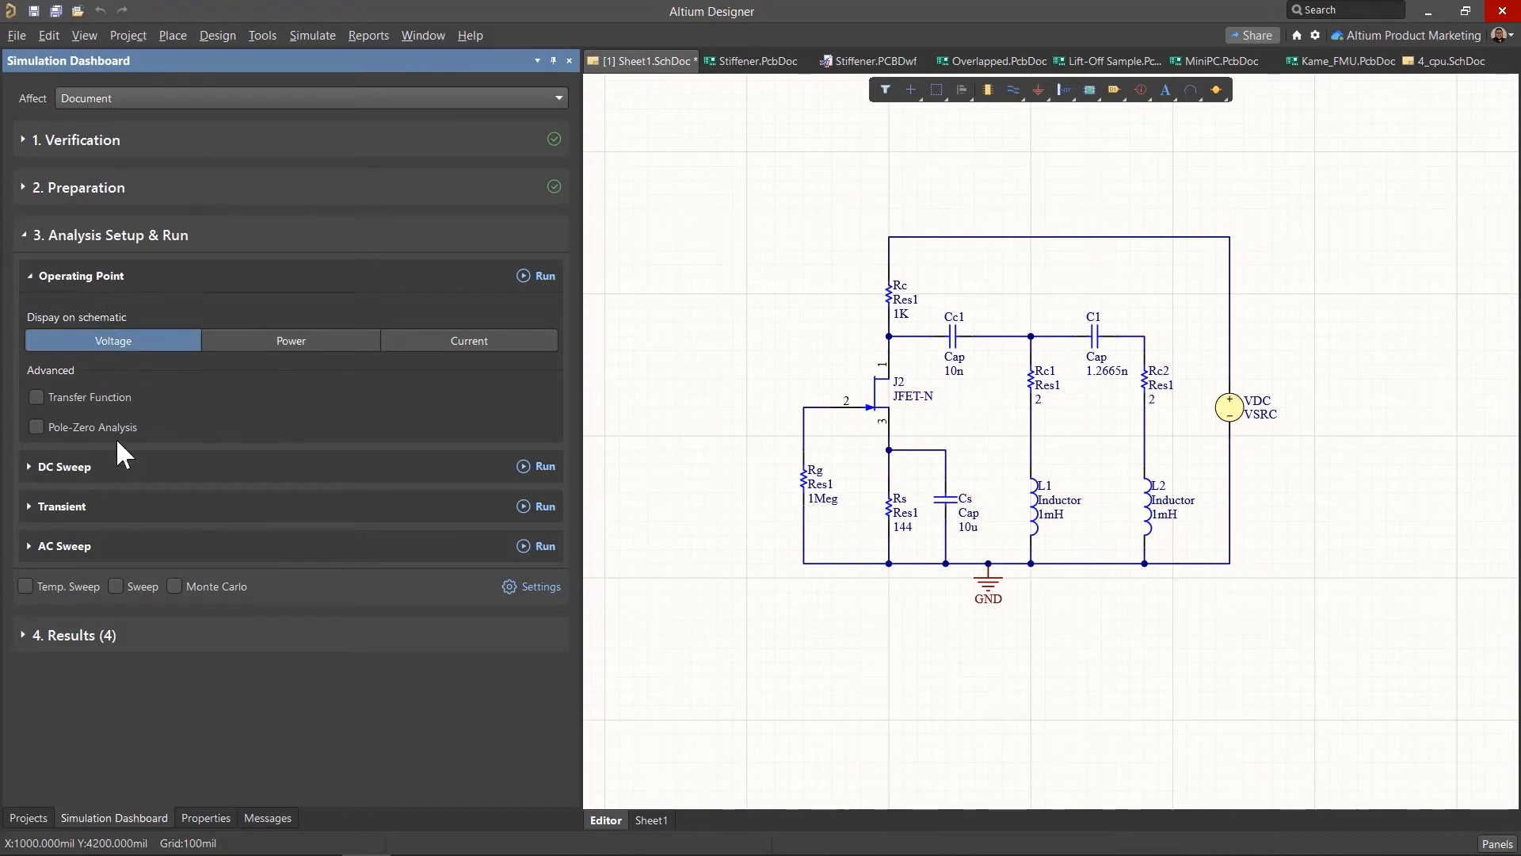
- Look through the settings of the DC Sweep, Transient, AC Sweep and Operating Point analyses
click(130, 467)
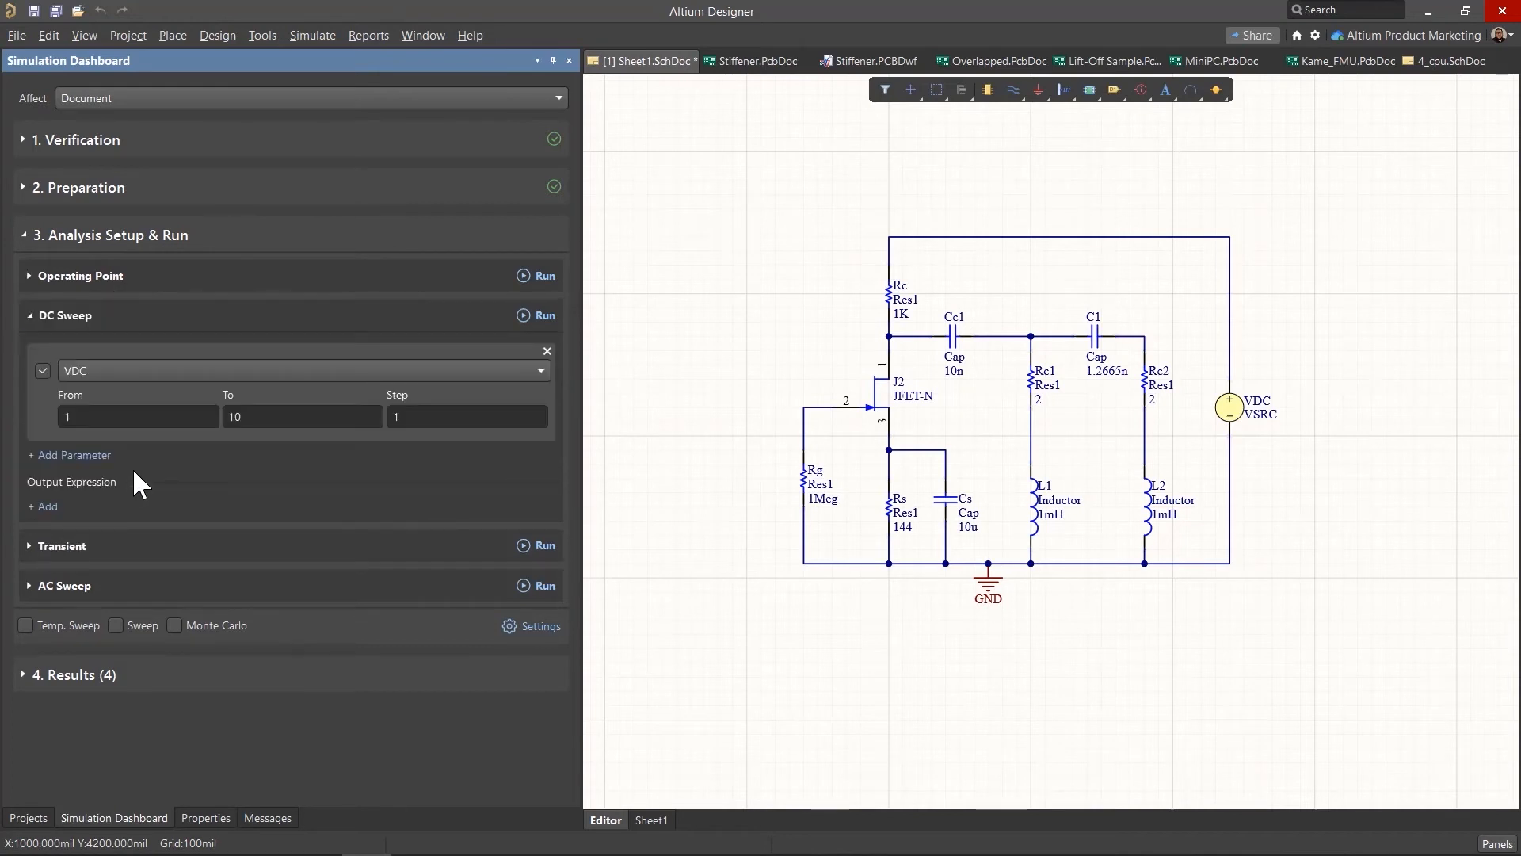
click(121, 539)
click(146, 594)
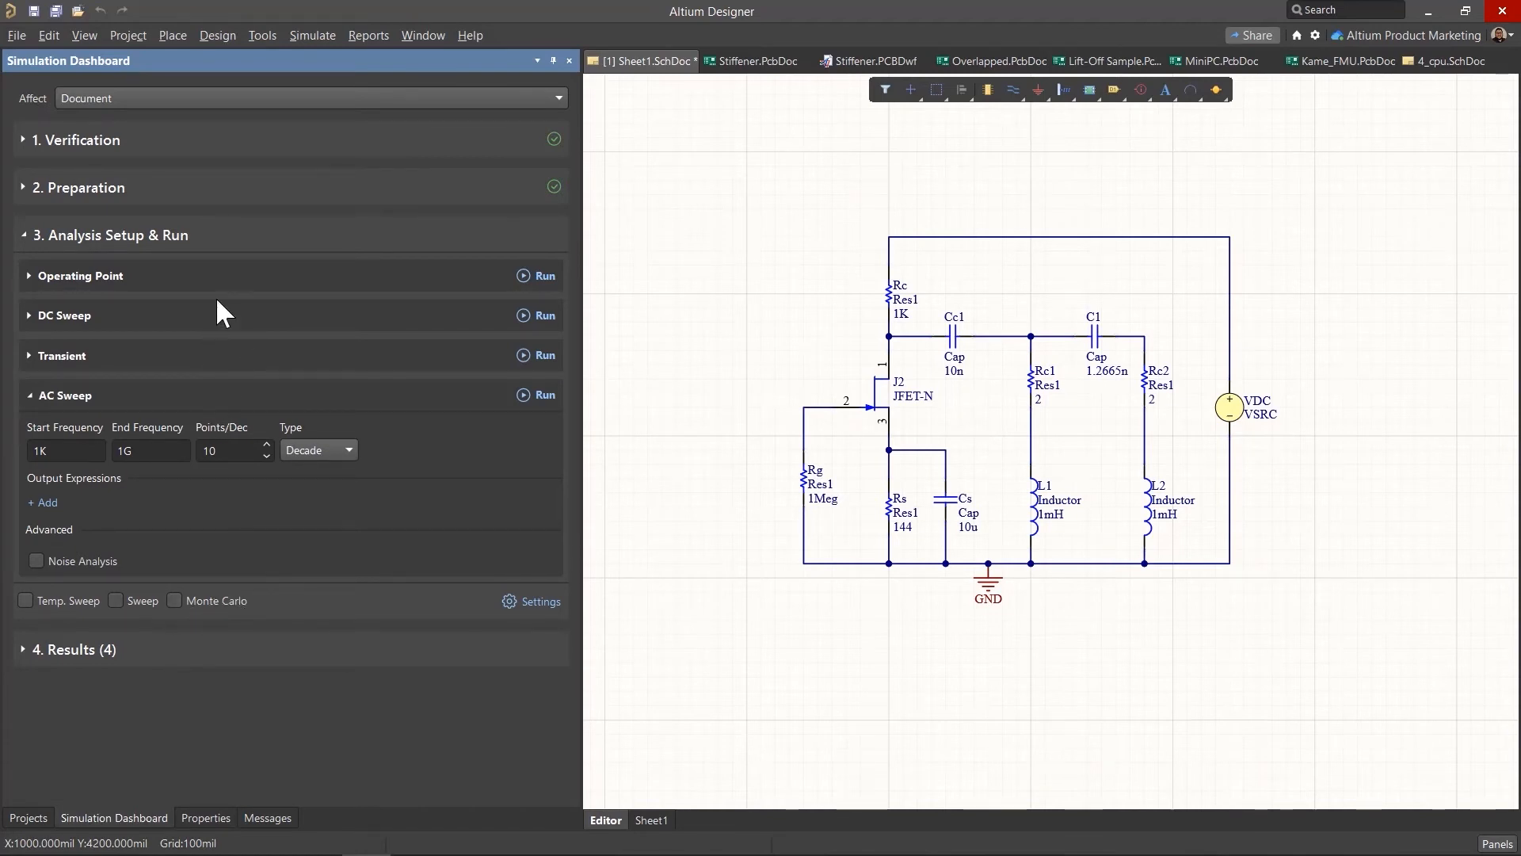
click(246, 275)
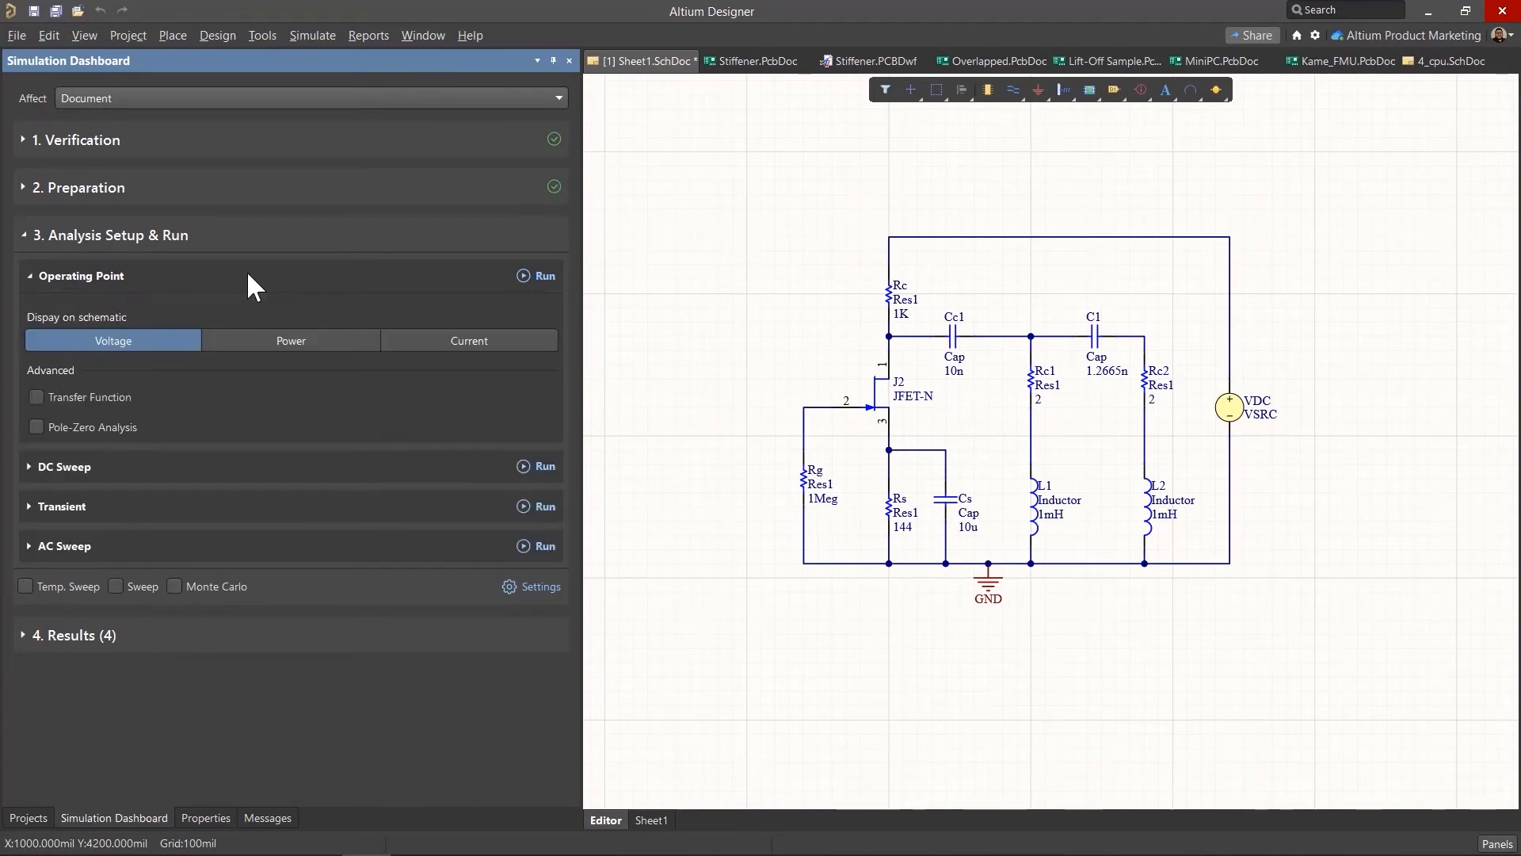
click(210, 468)
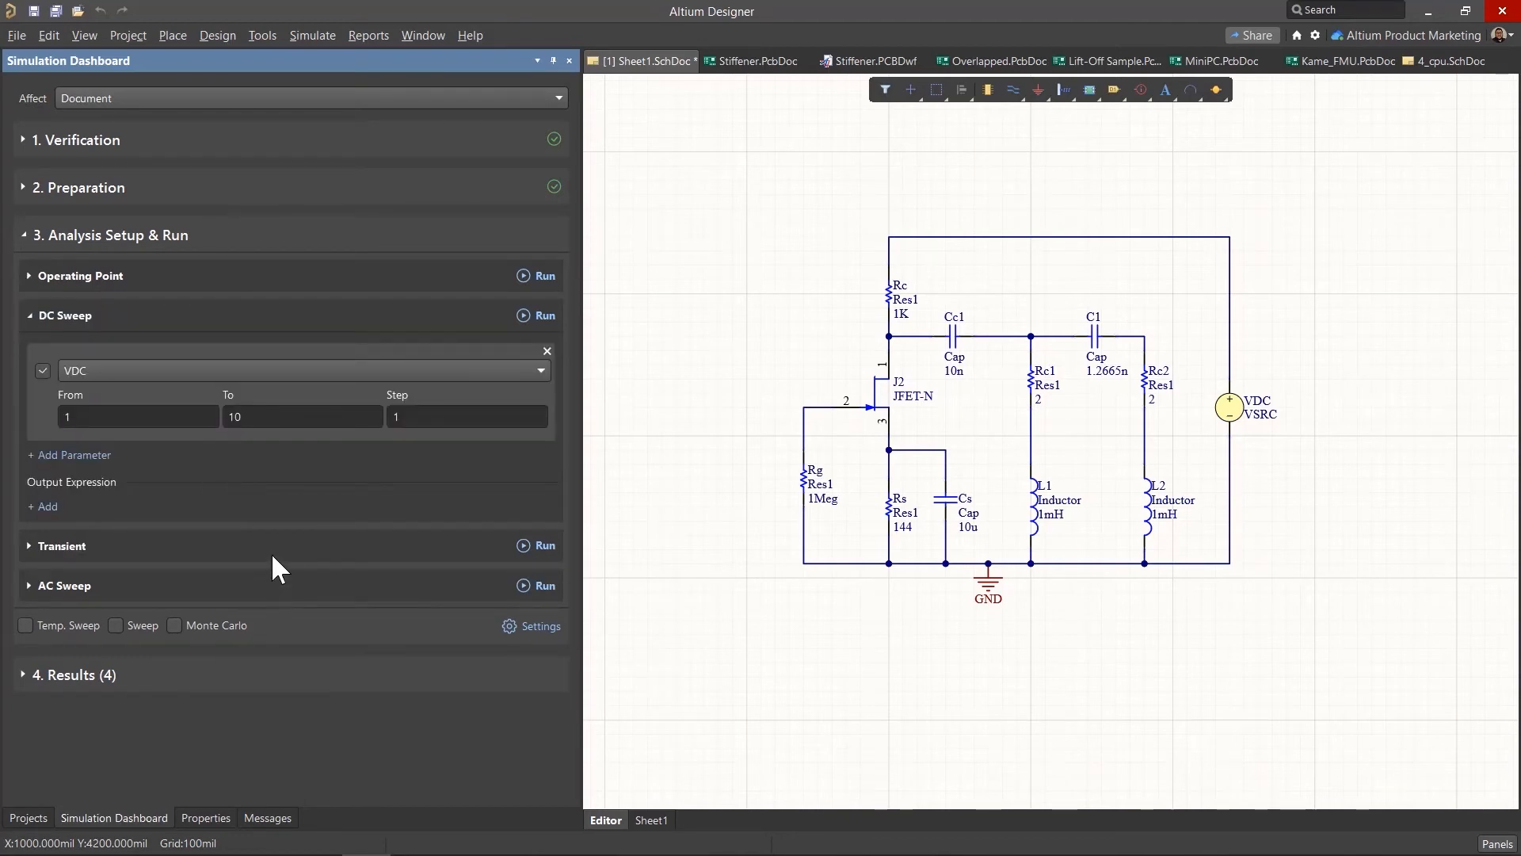
- Run the Operating Point analysis and return to the schematic to view the node voltages
click(426, 273)
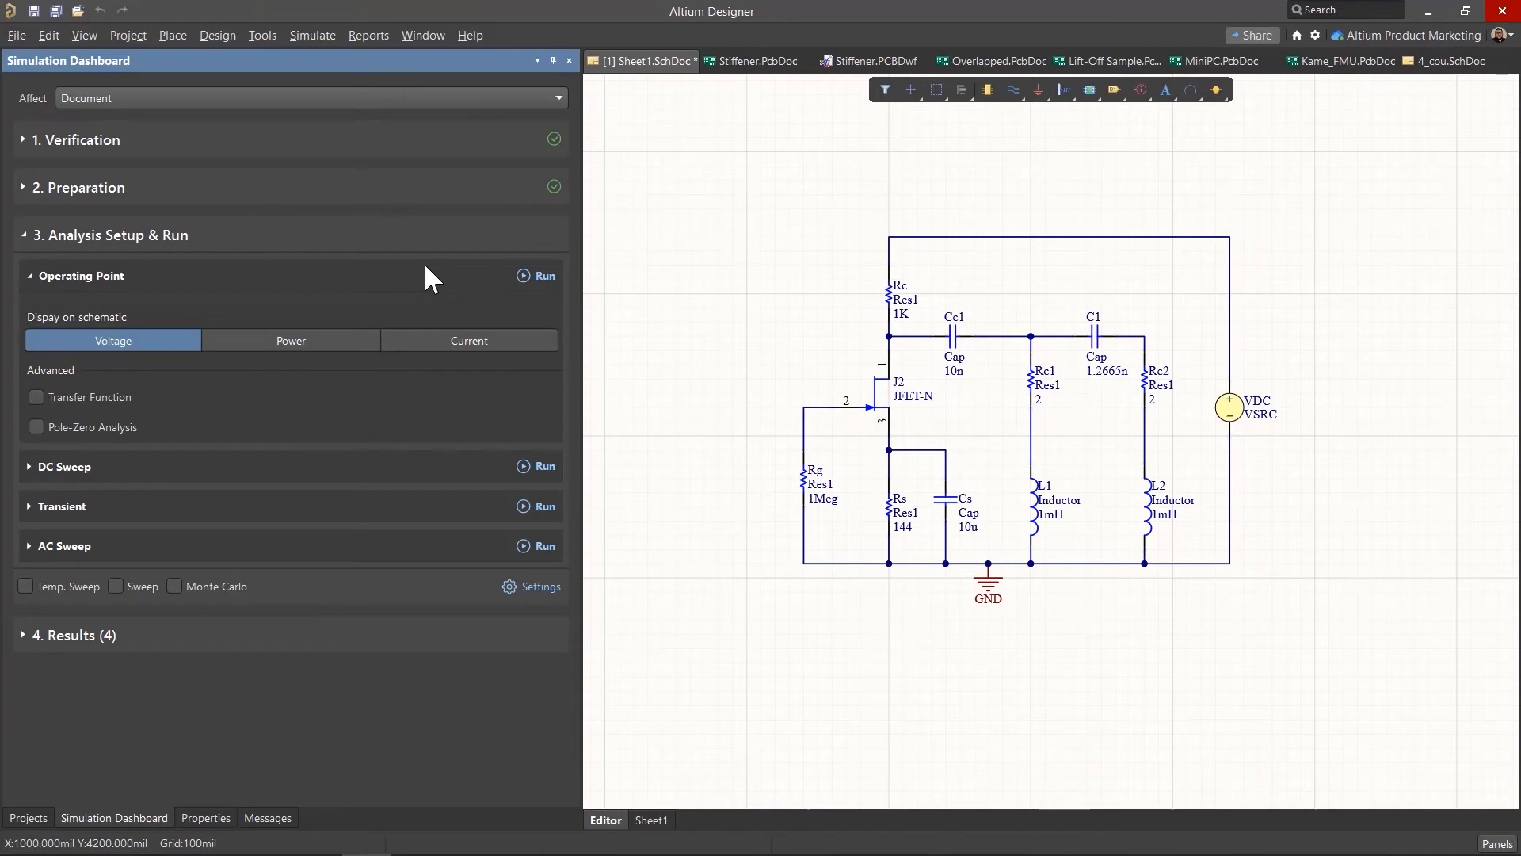
click(545, 277)
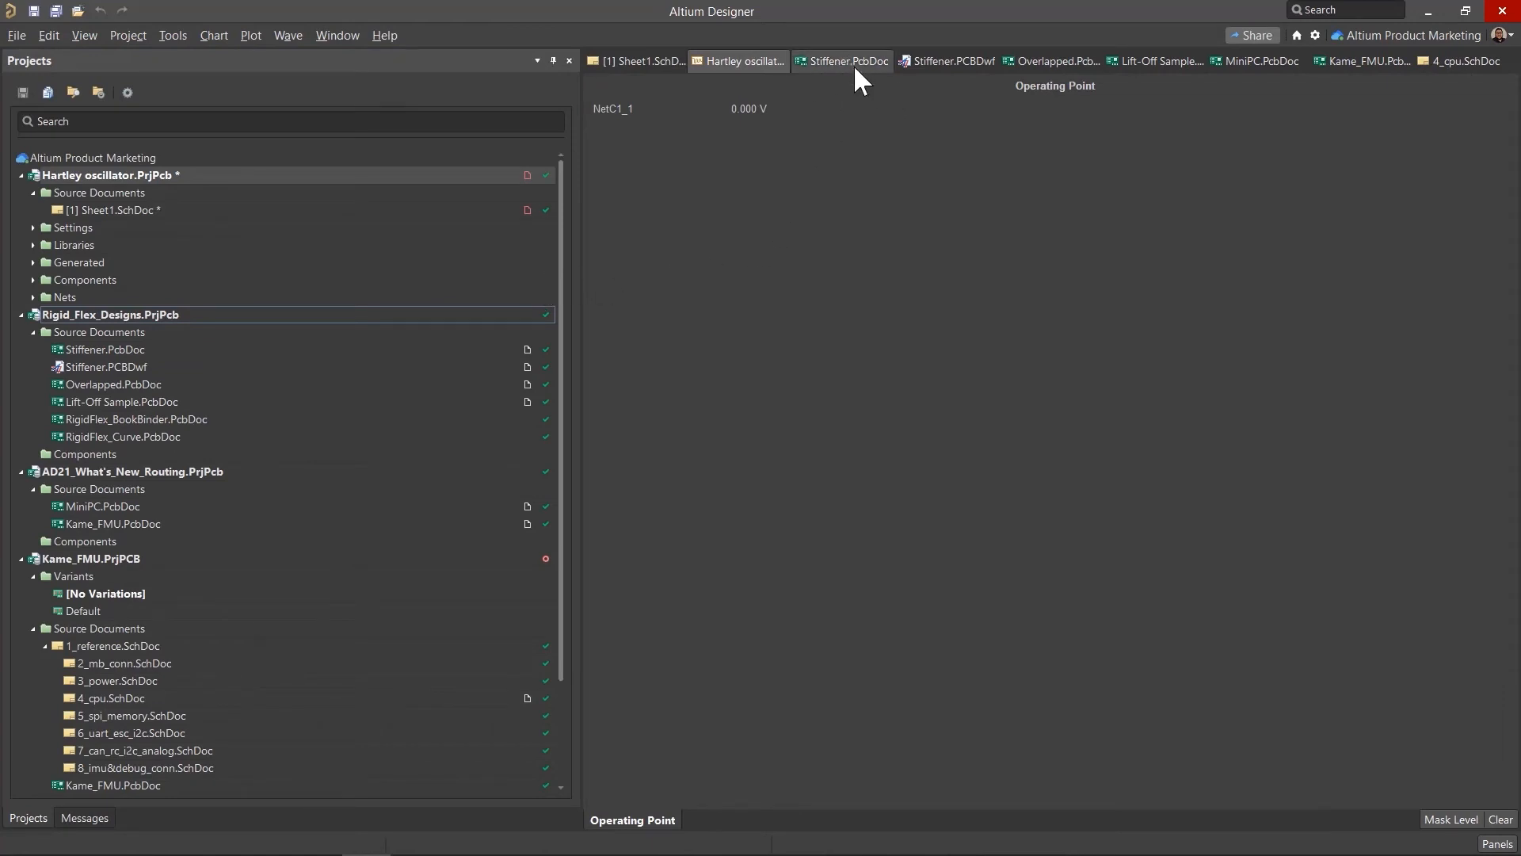
click(648, 61)
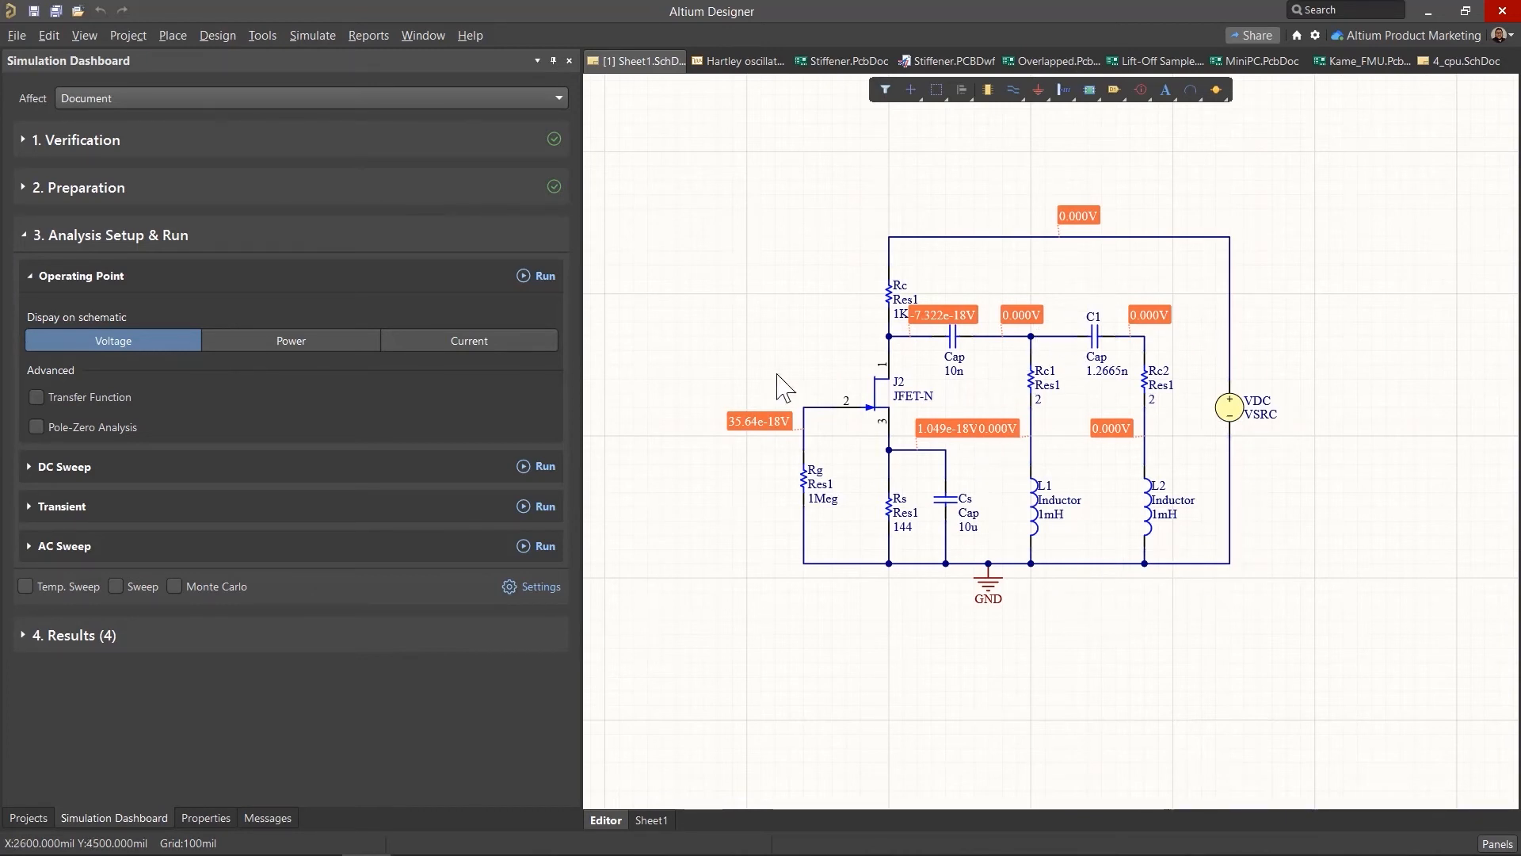
- Run the DC Sweep analysis, go back to the schematic and run the Transient analysis
click(540, 476)
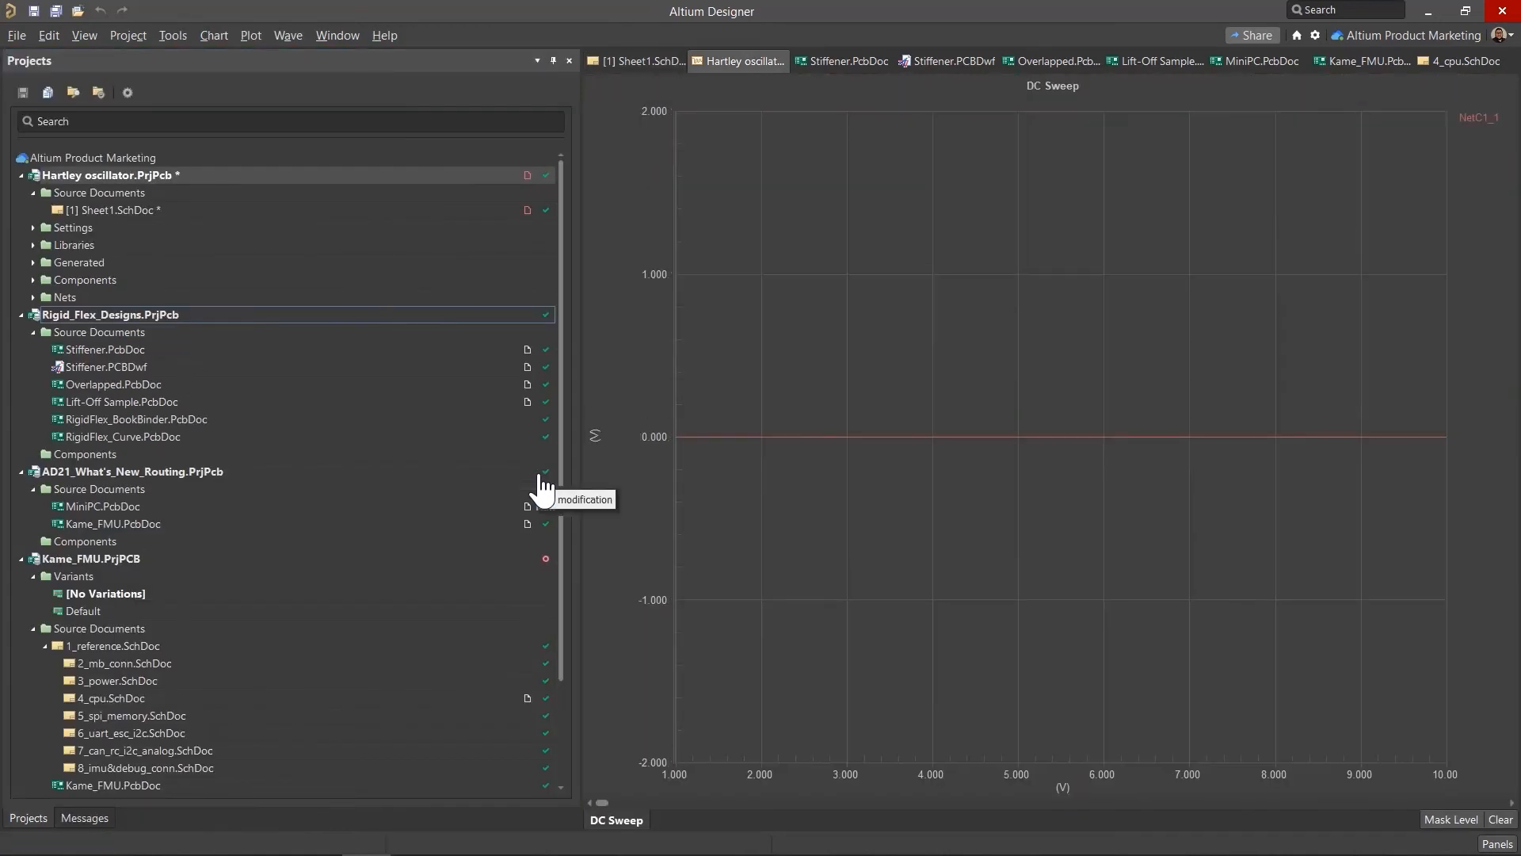
click(638, 60)
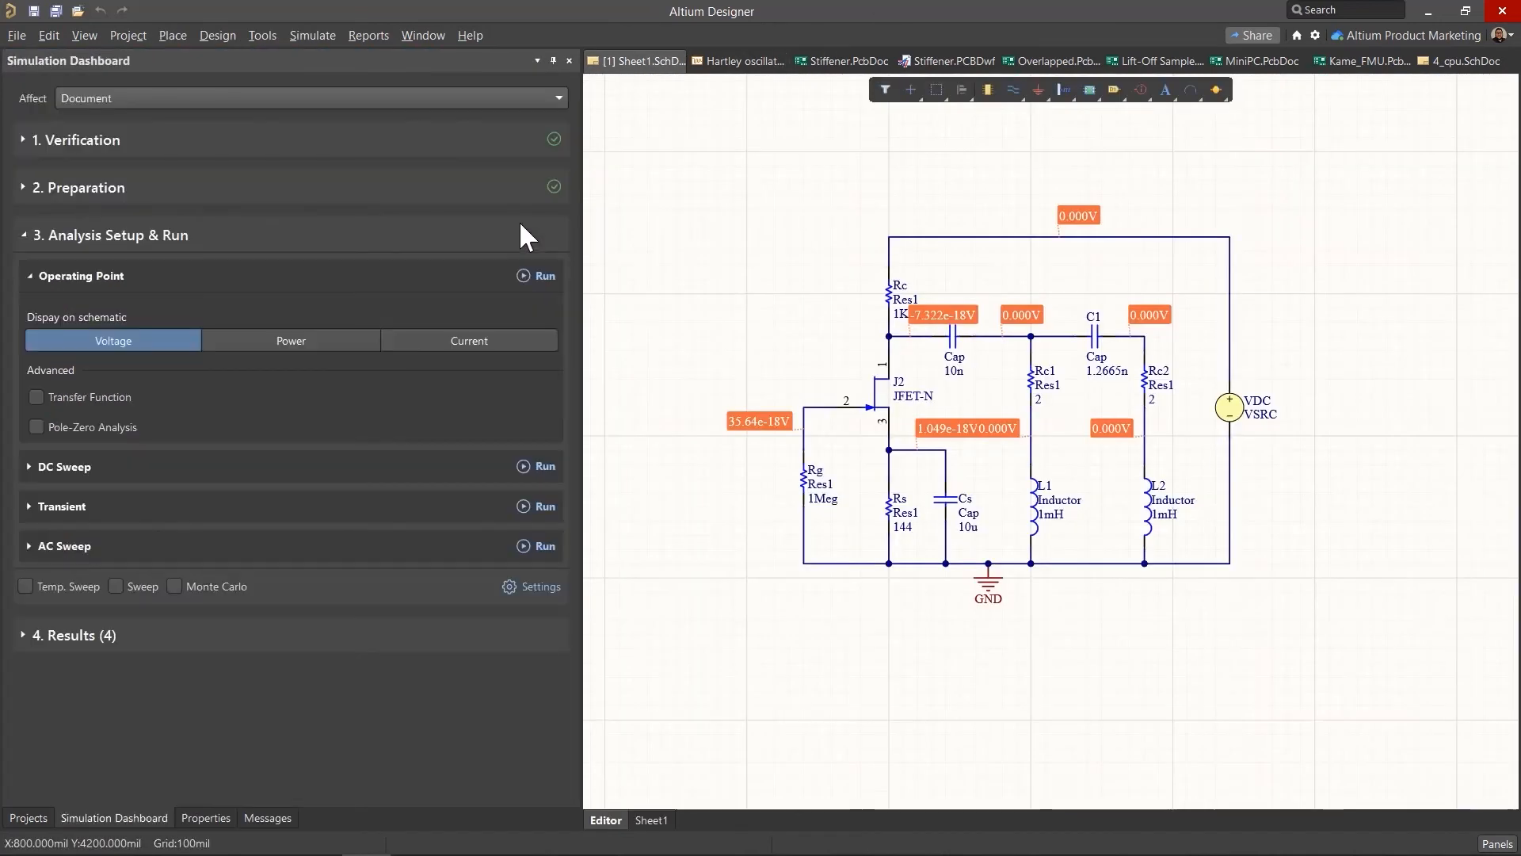
click(536, 511)
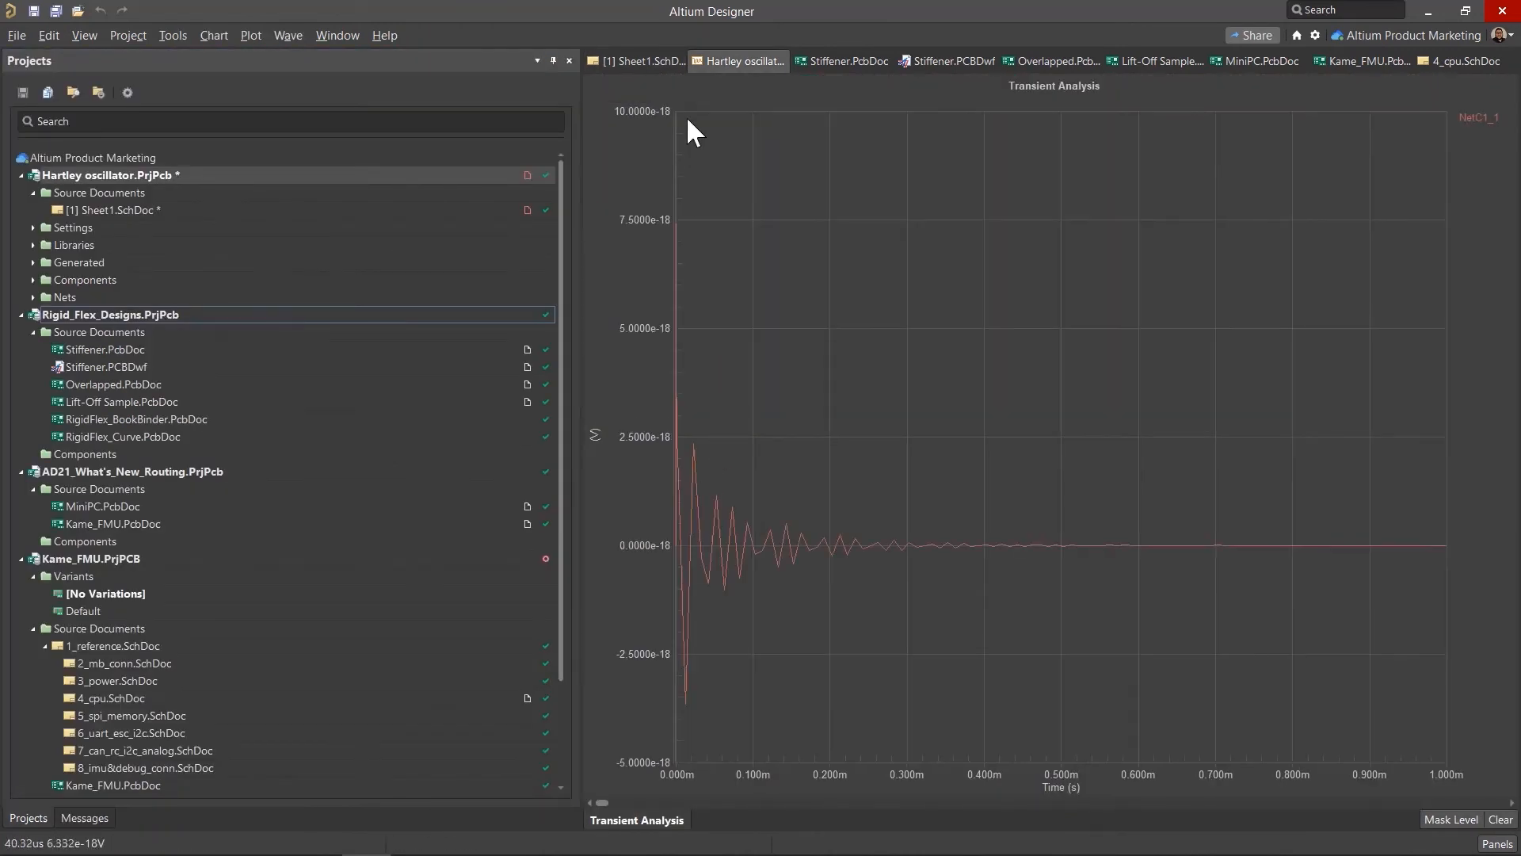
- Go back to the schematic, run the AC Sweep analysis and return to the schematic from its plot
click(662, 60)
click(528, 547)
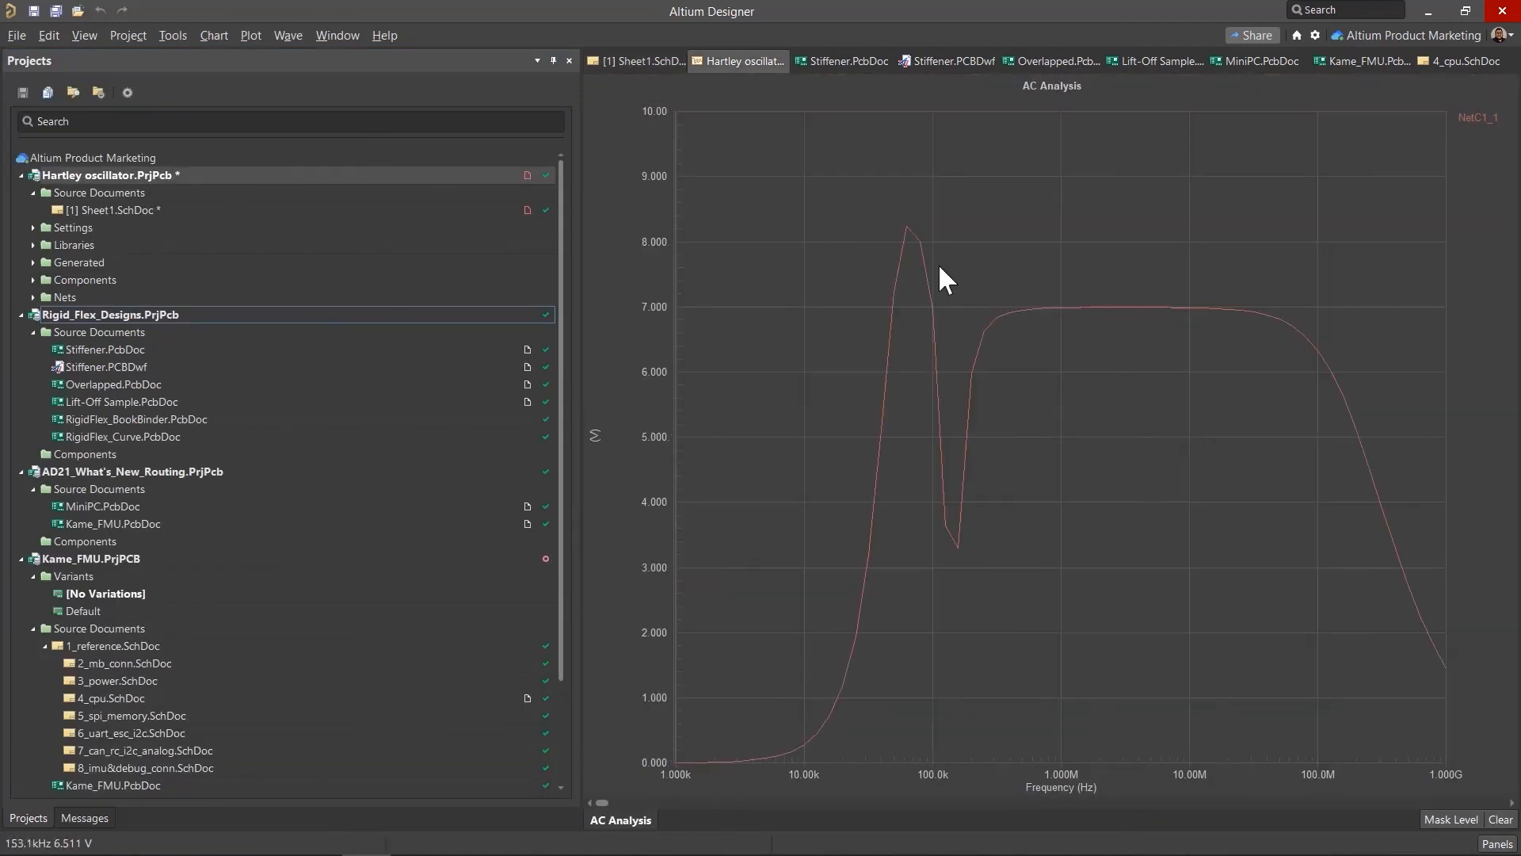
click(665, 60)
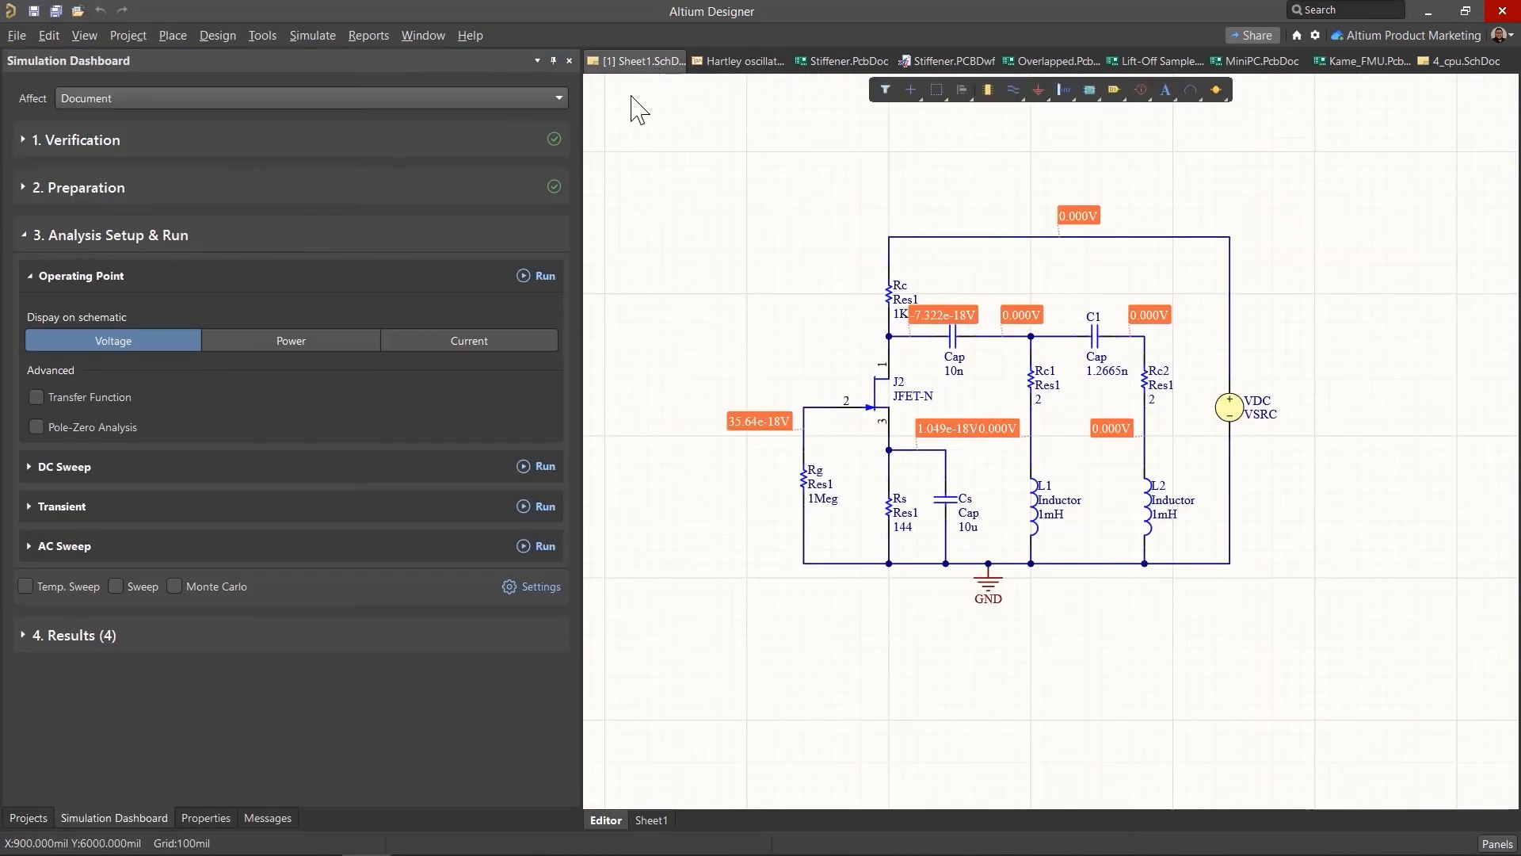
- Reopen the Transient Analysis plot from the stored simulation results and look at the actions available for that result
click(244, 637)
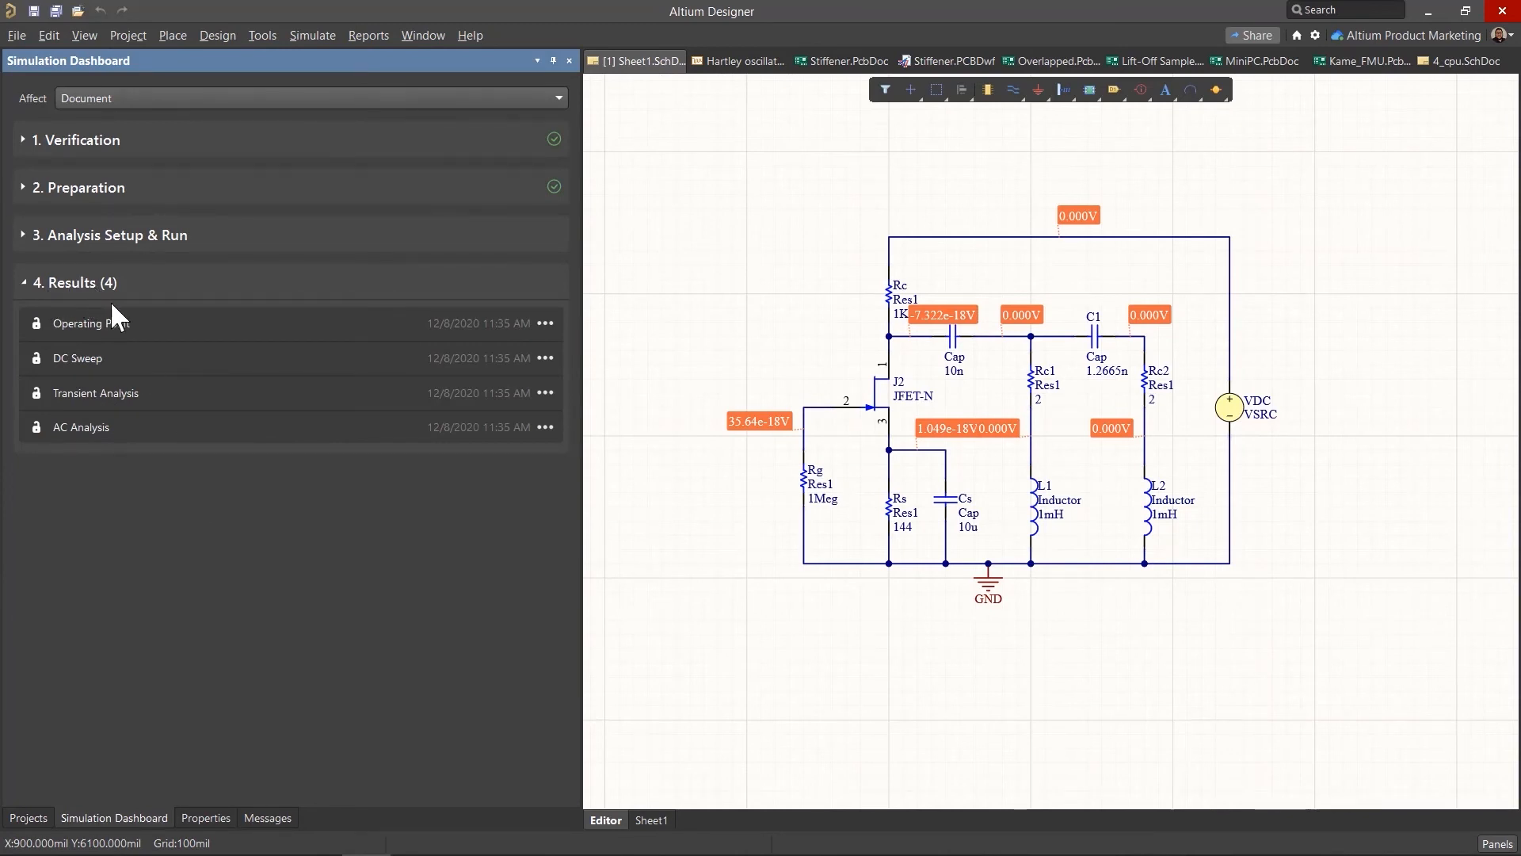
click(123, 401)
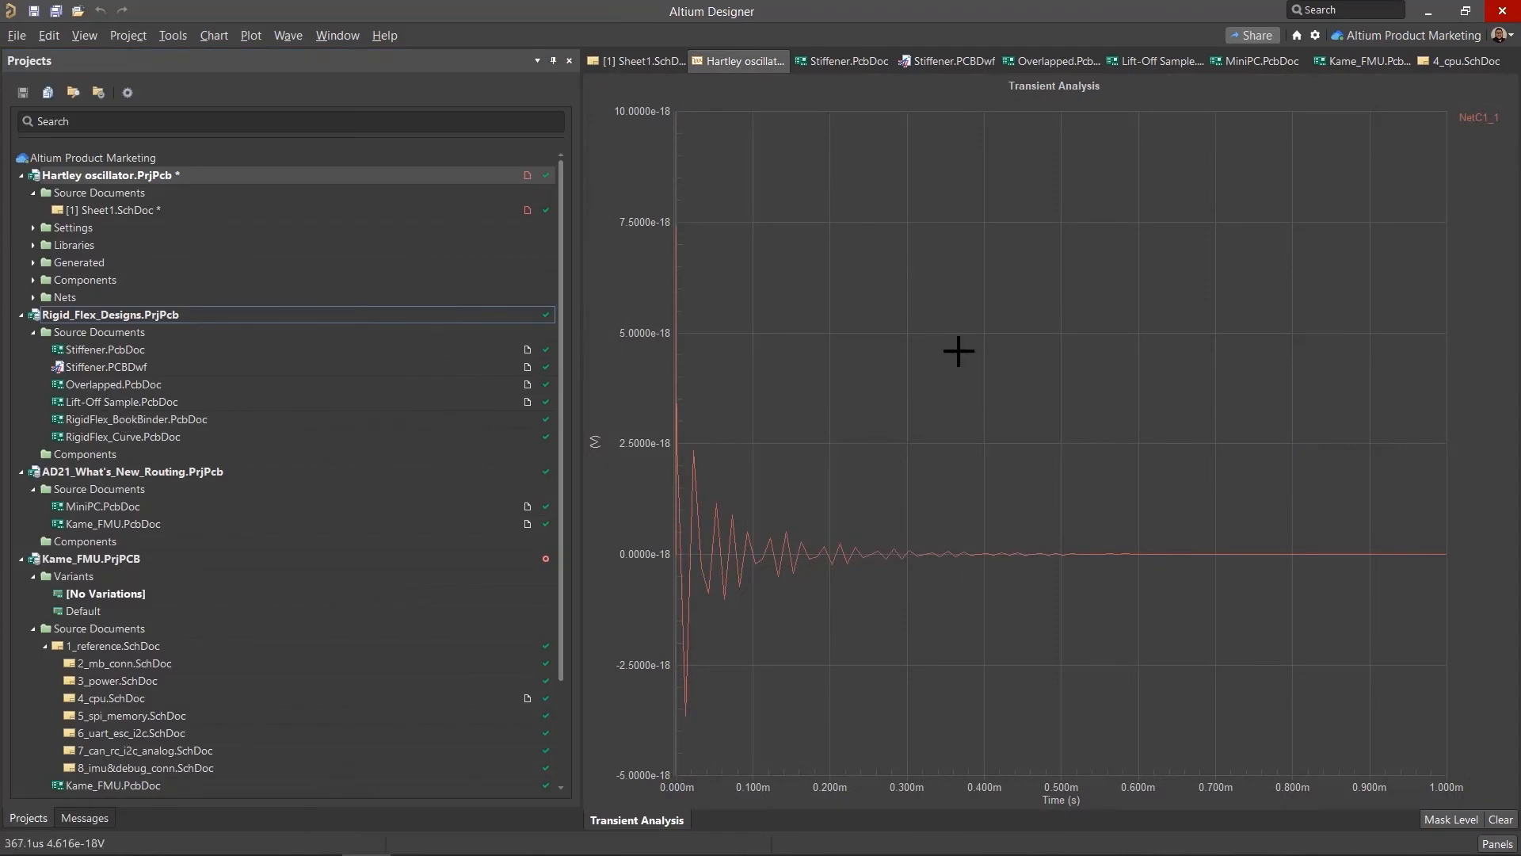
click(649, 62)
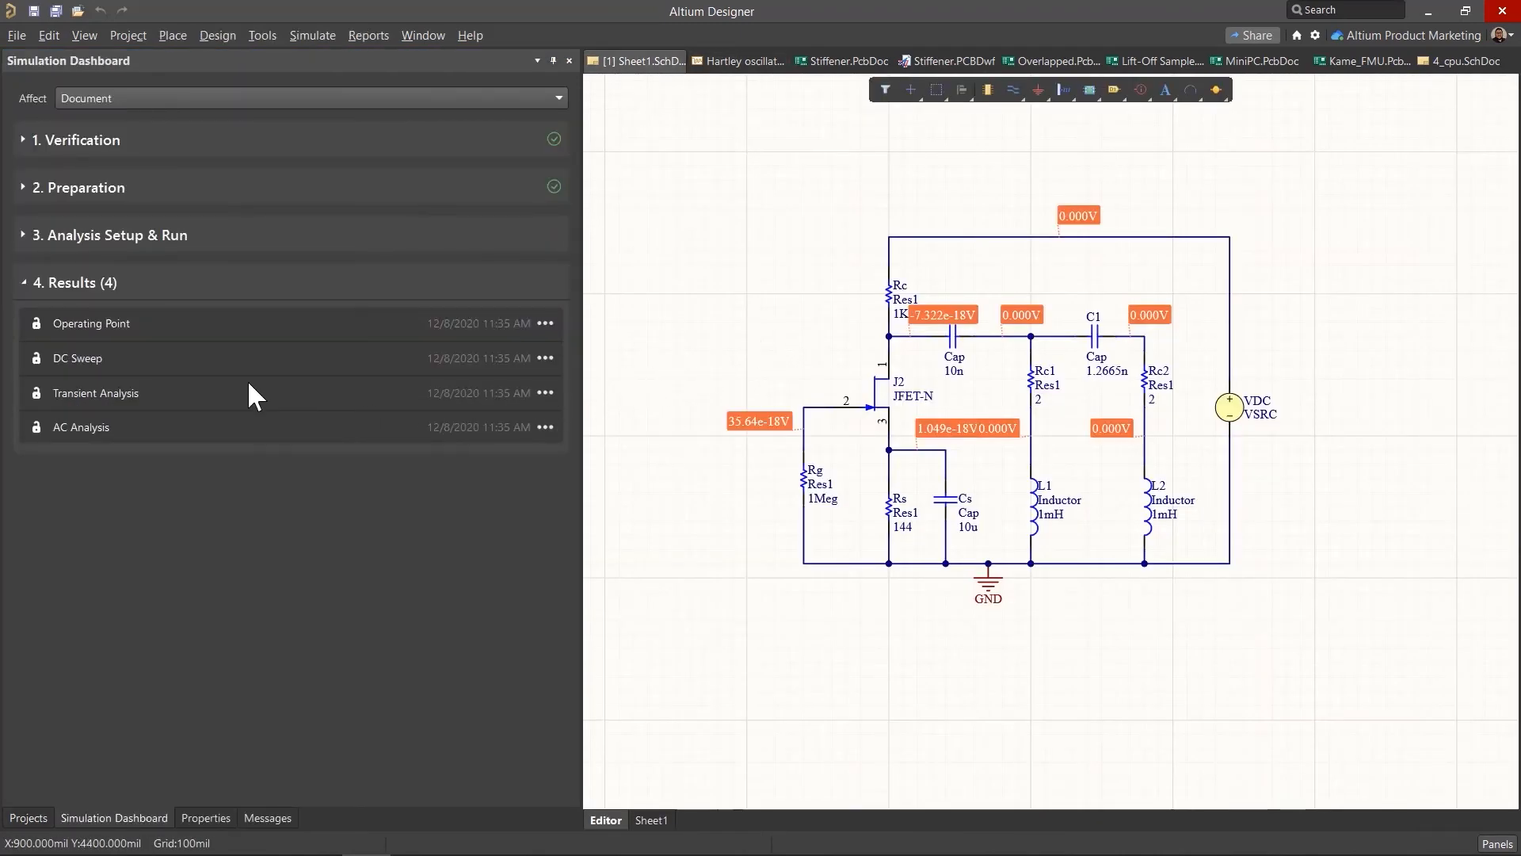
click(545, 393)
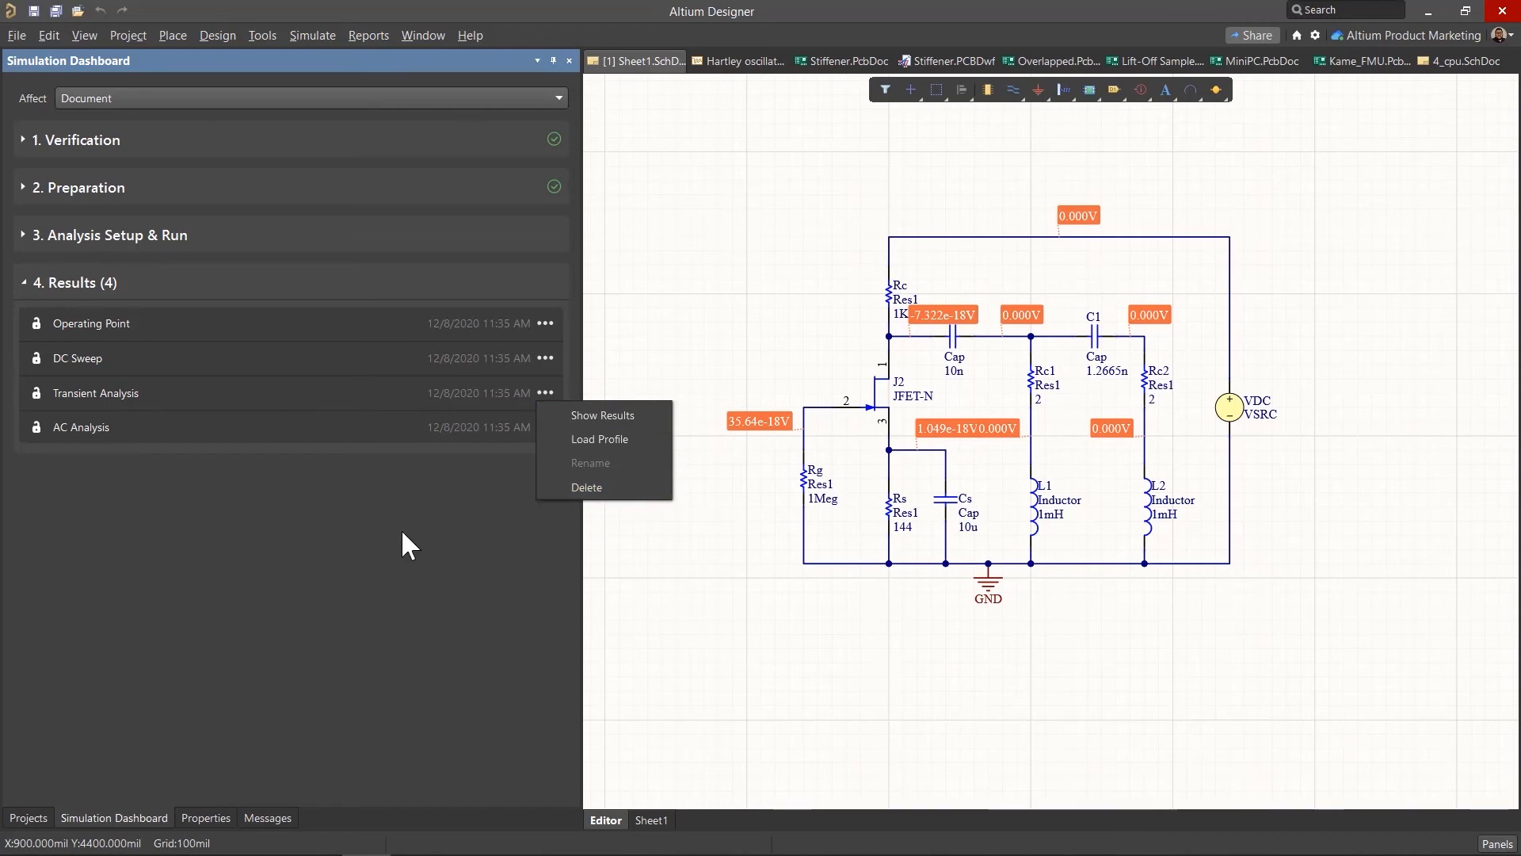
key(Escape)
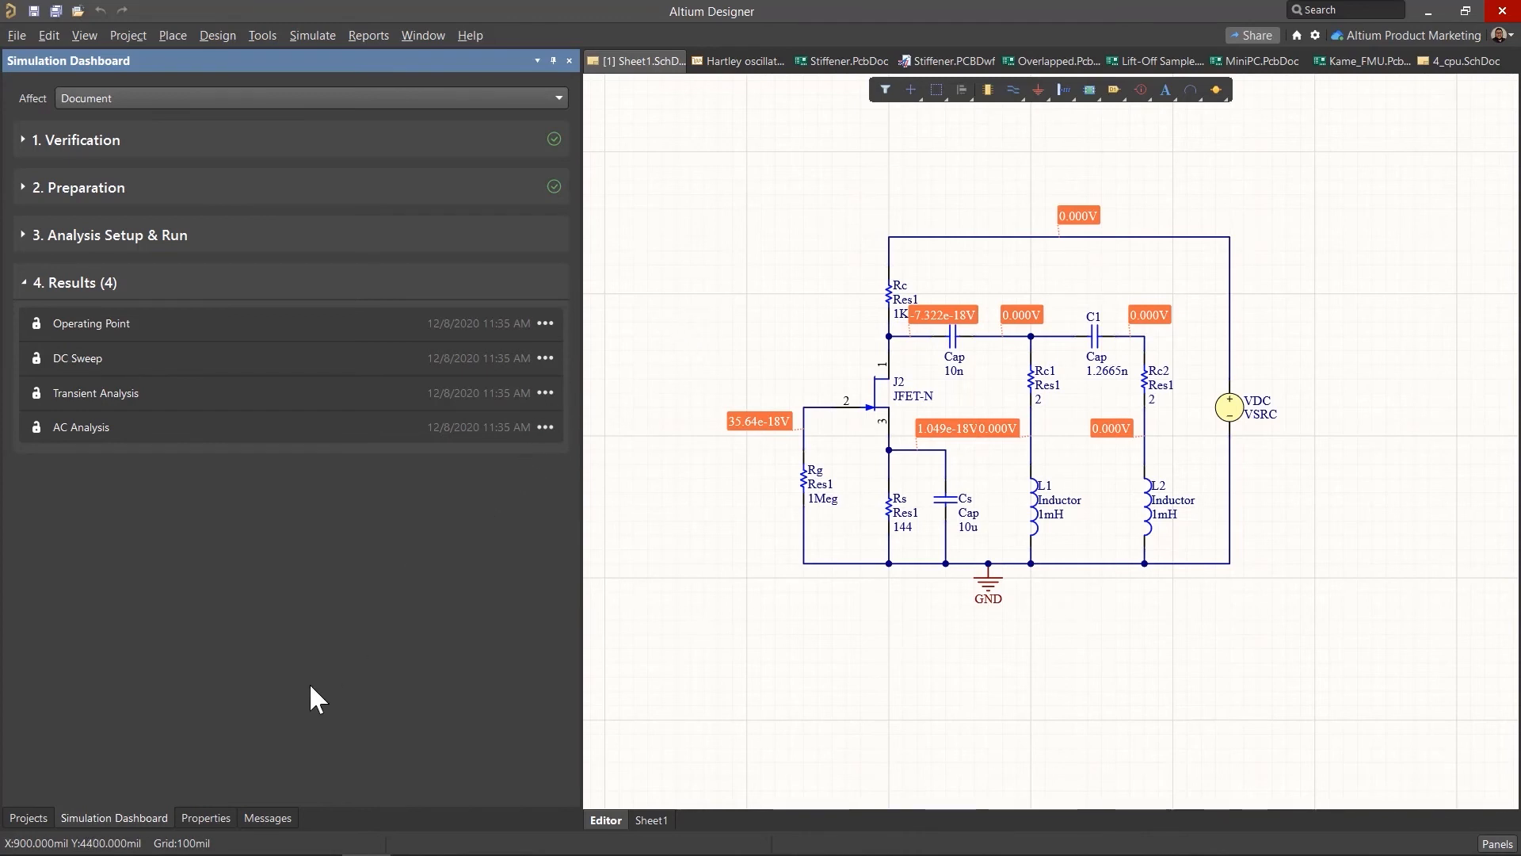
- Browse the jfet.lib component library and place a BC264A on the schematic in the free area above and left of J2
click(1510, 843)
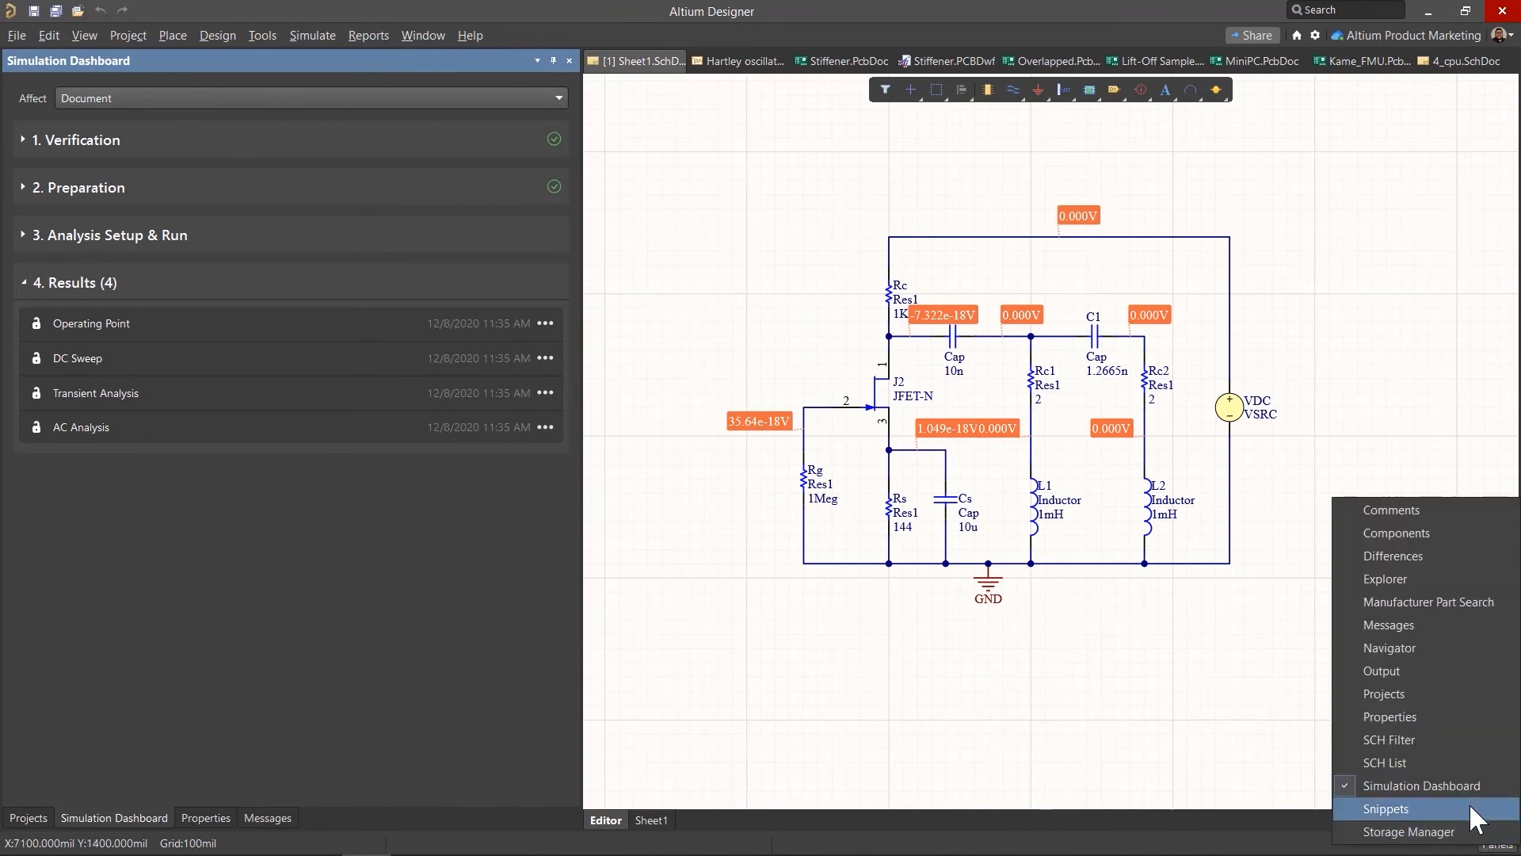
click(1471, 522)
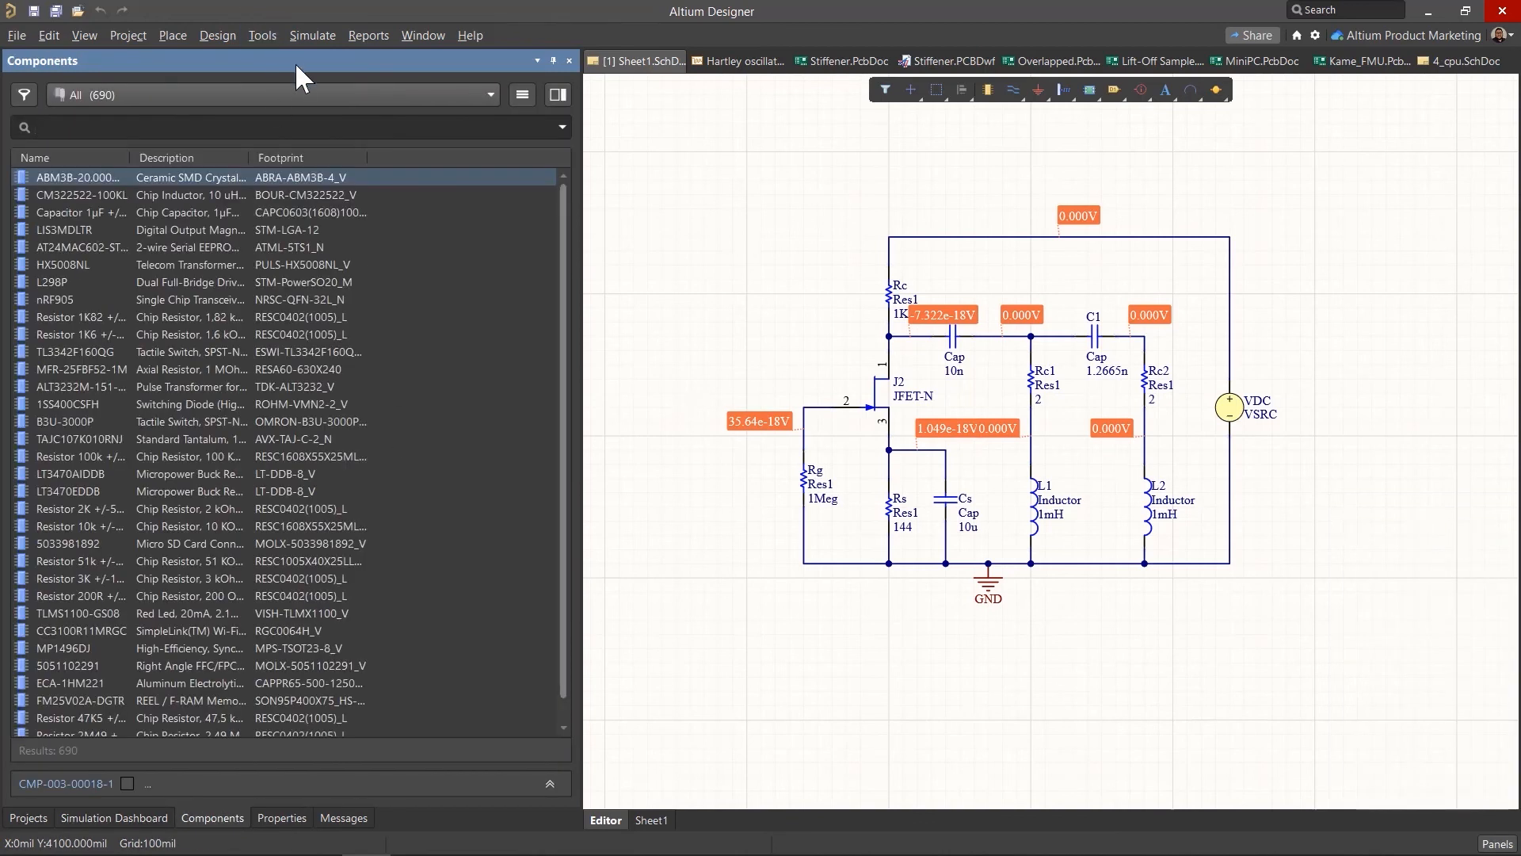
click(330, 98)
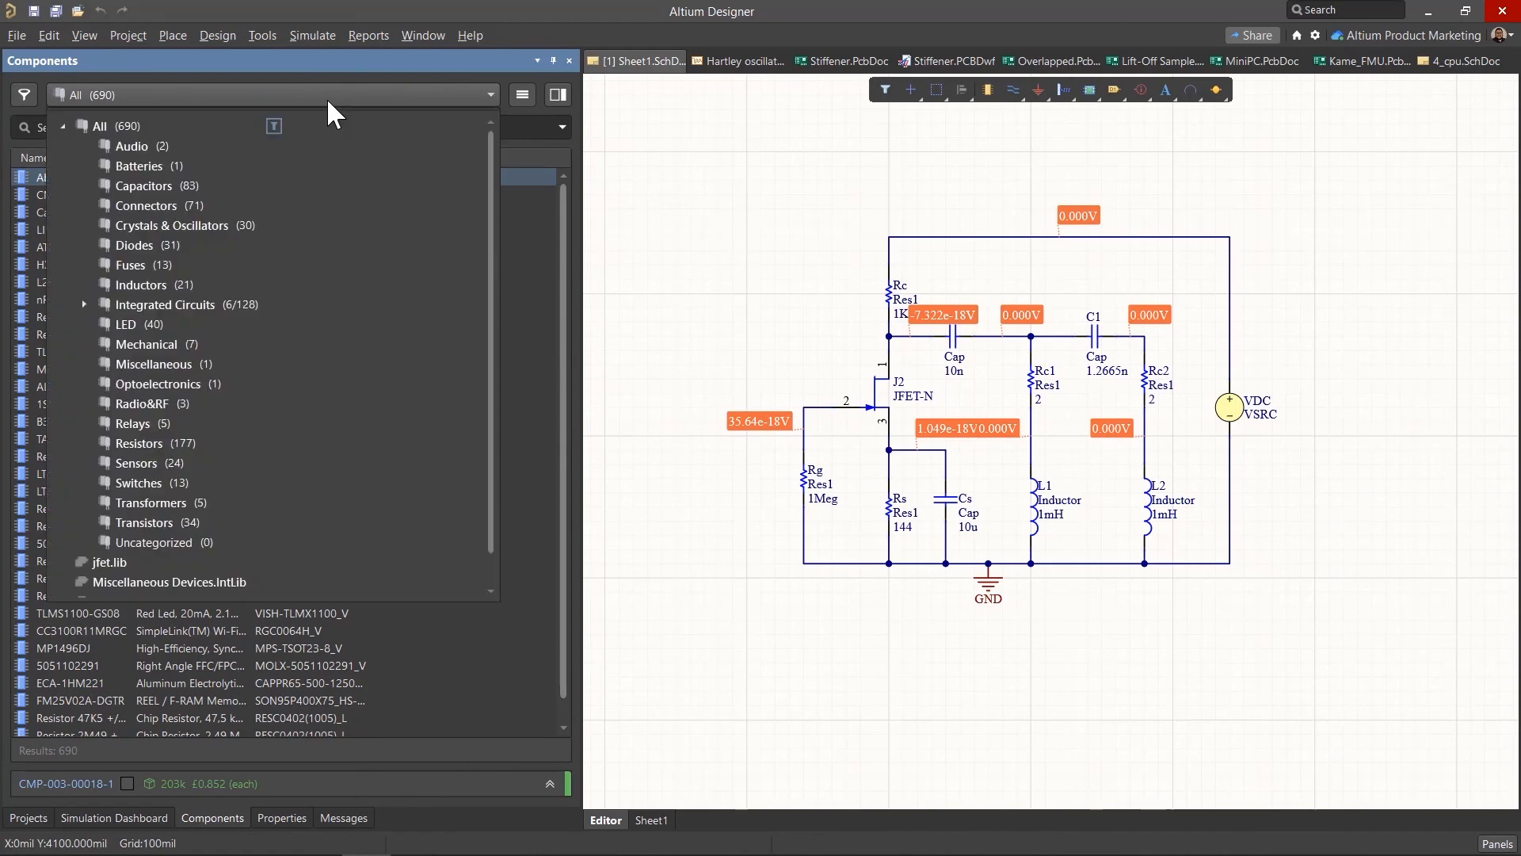
scroll(214, 484, down, 1)
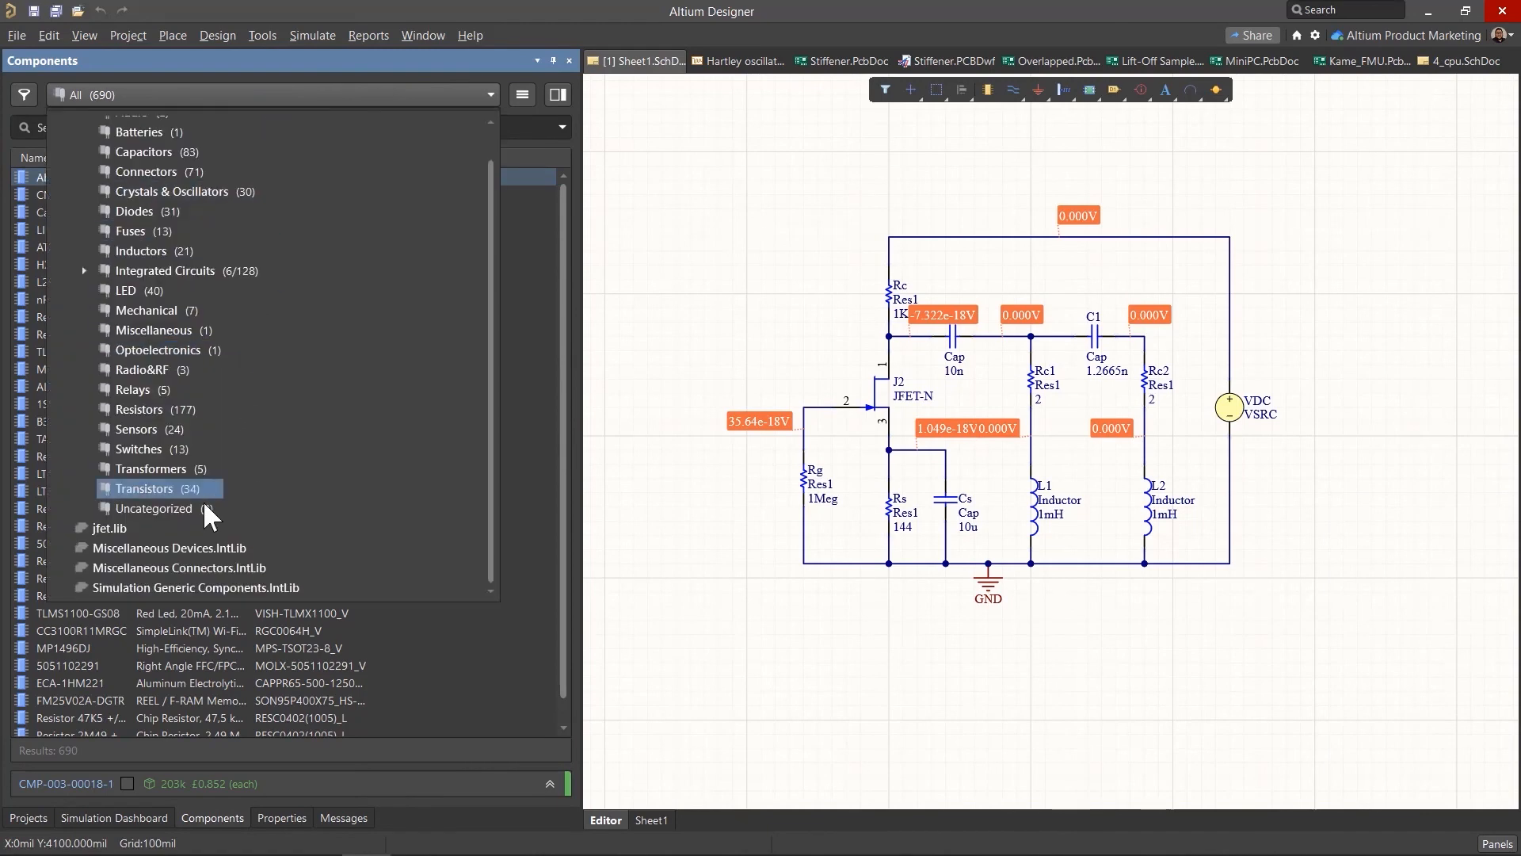
click(109, 530)
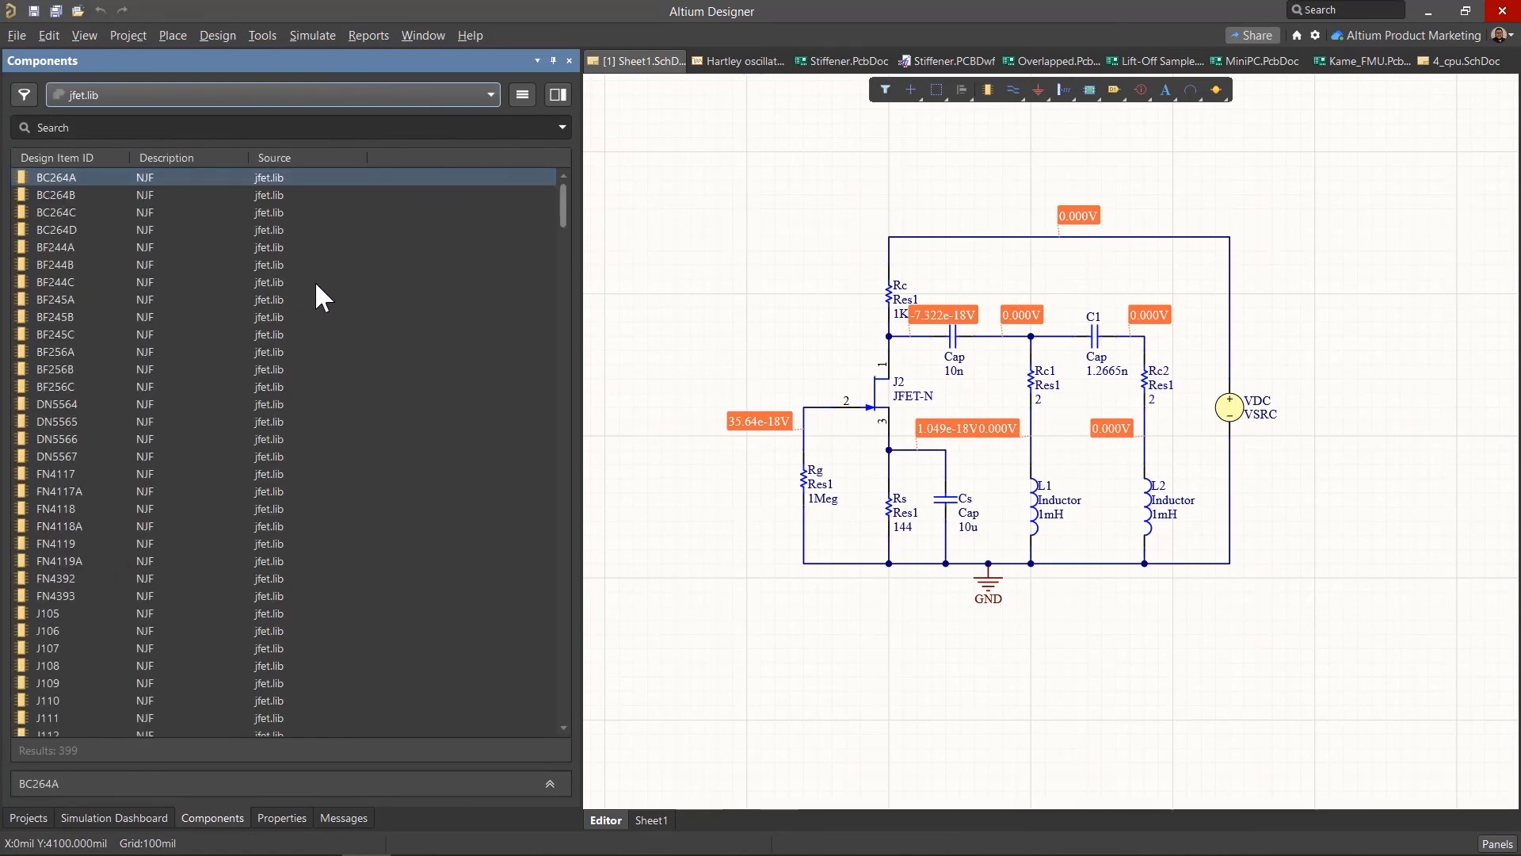
scroll(313, 287, down, 13)
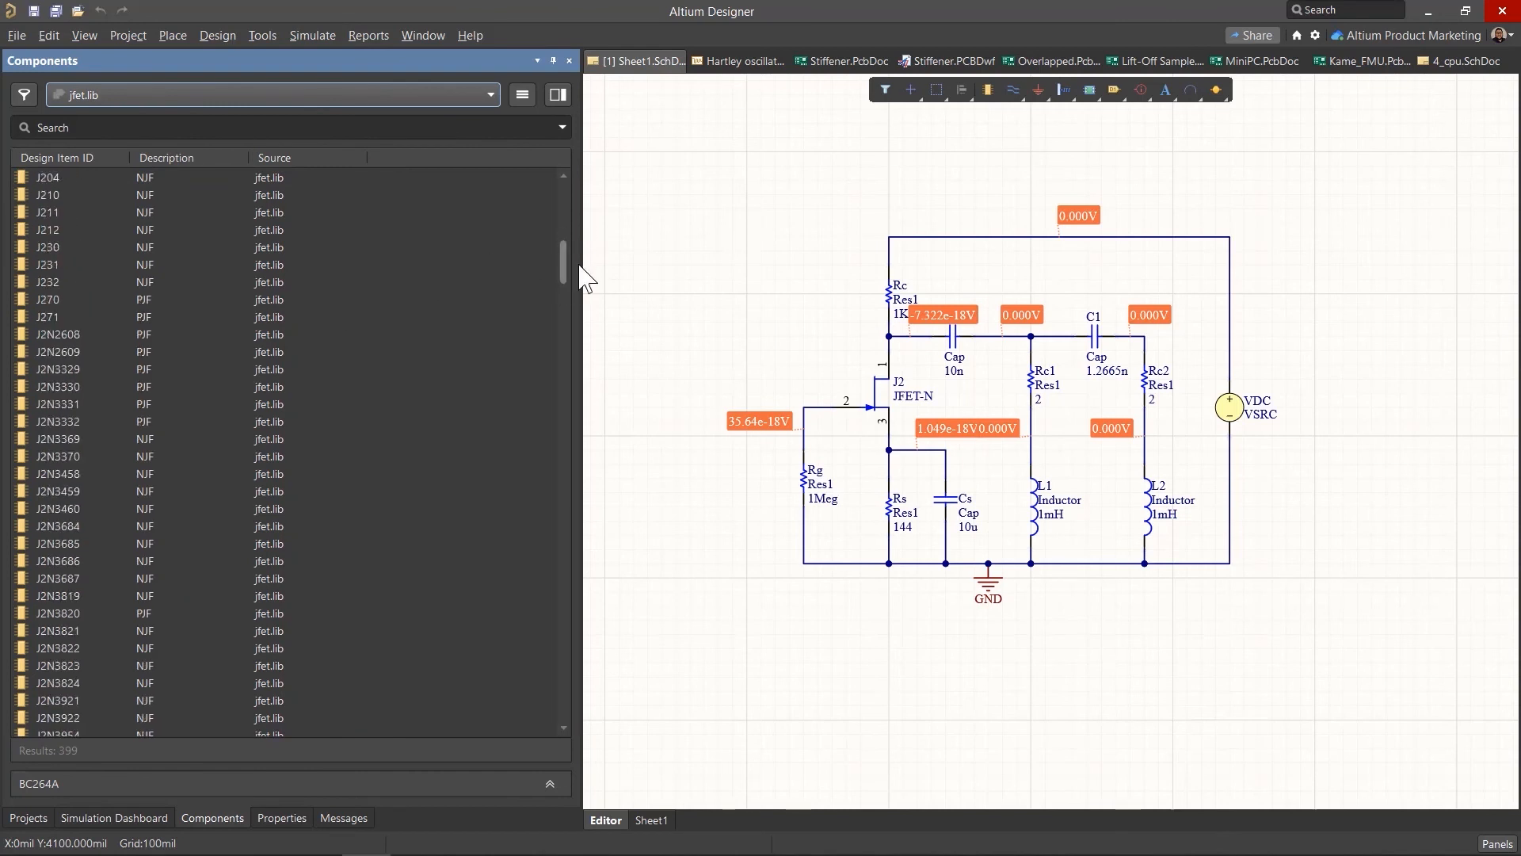
drag(567, 271, 590, 190)
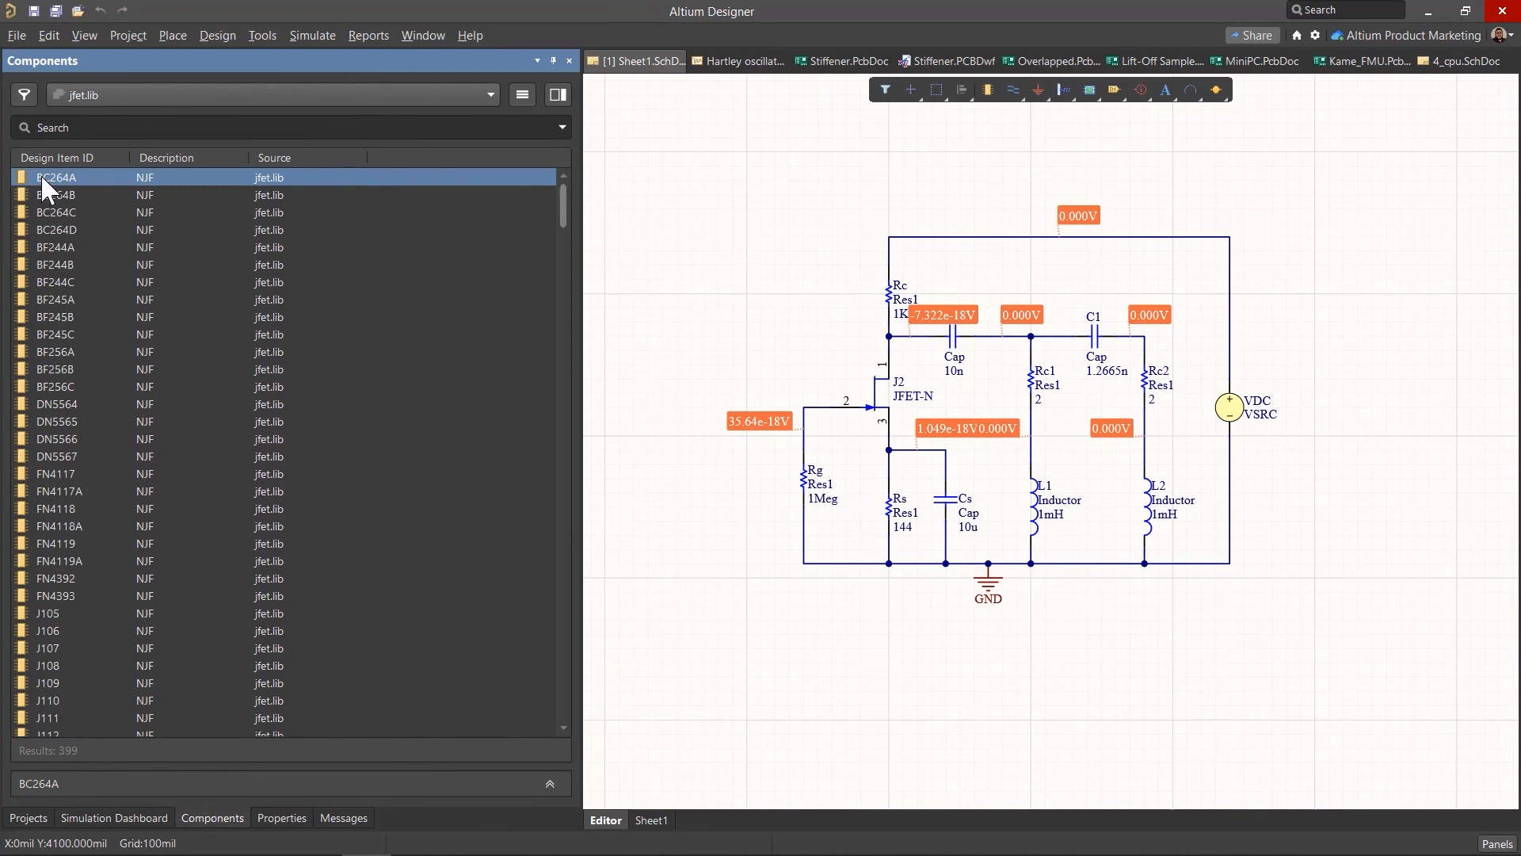
drag(40, 173, 726, 247)
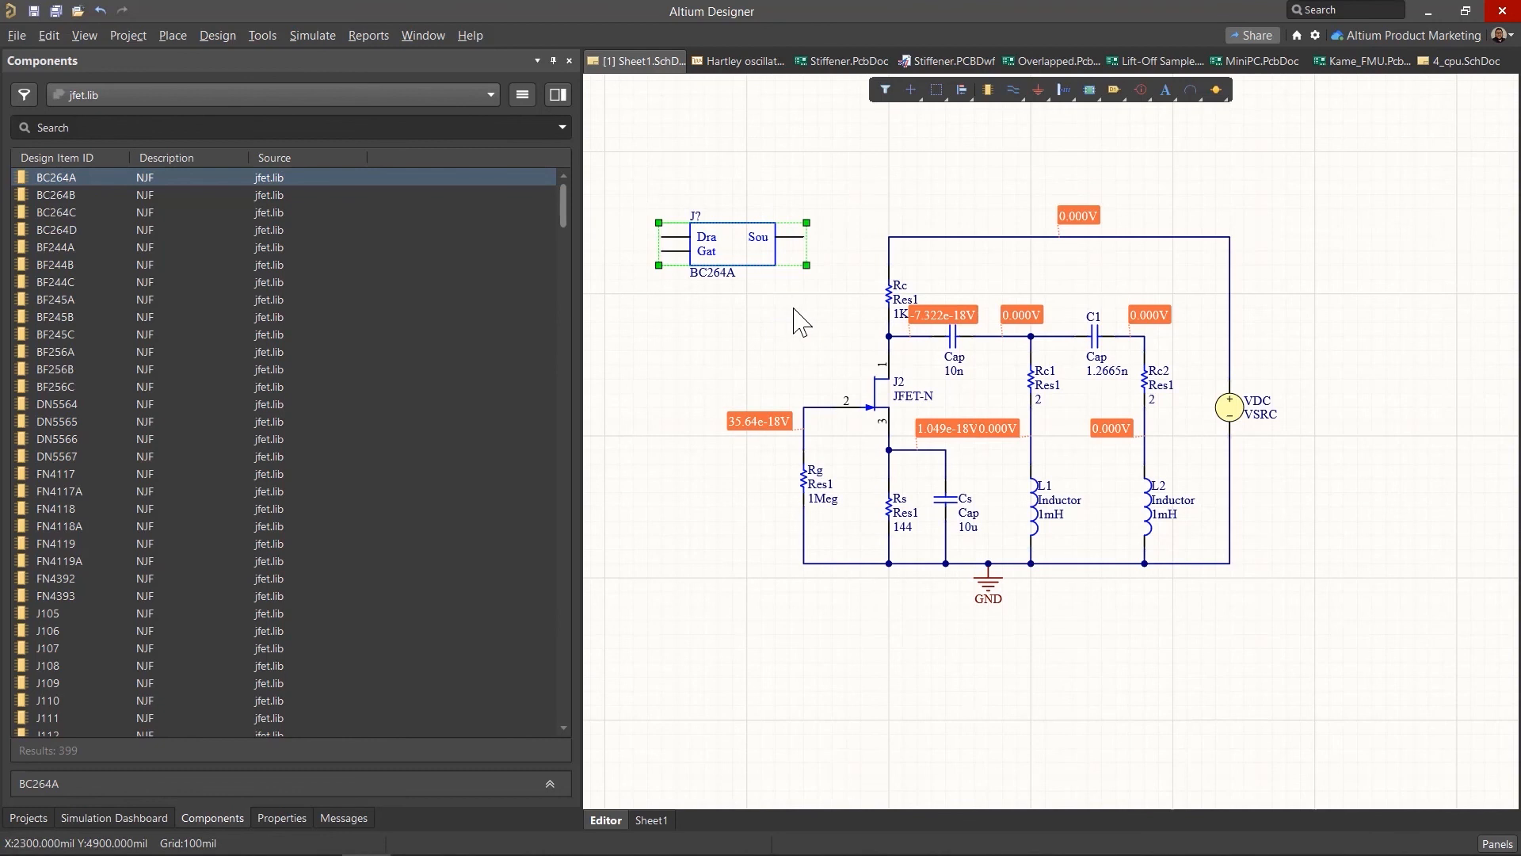
- Compare the placed BC264A with the JFET-N transistor J2 by selecting each of them in turn
click(881, 382)
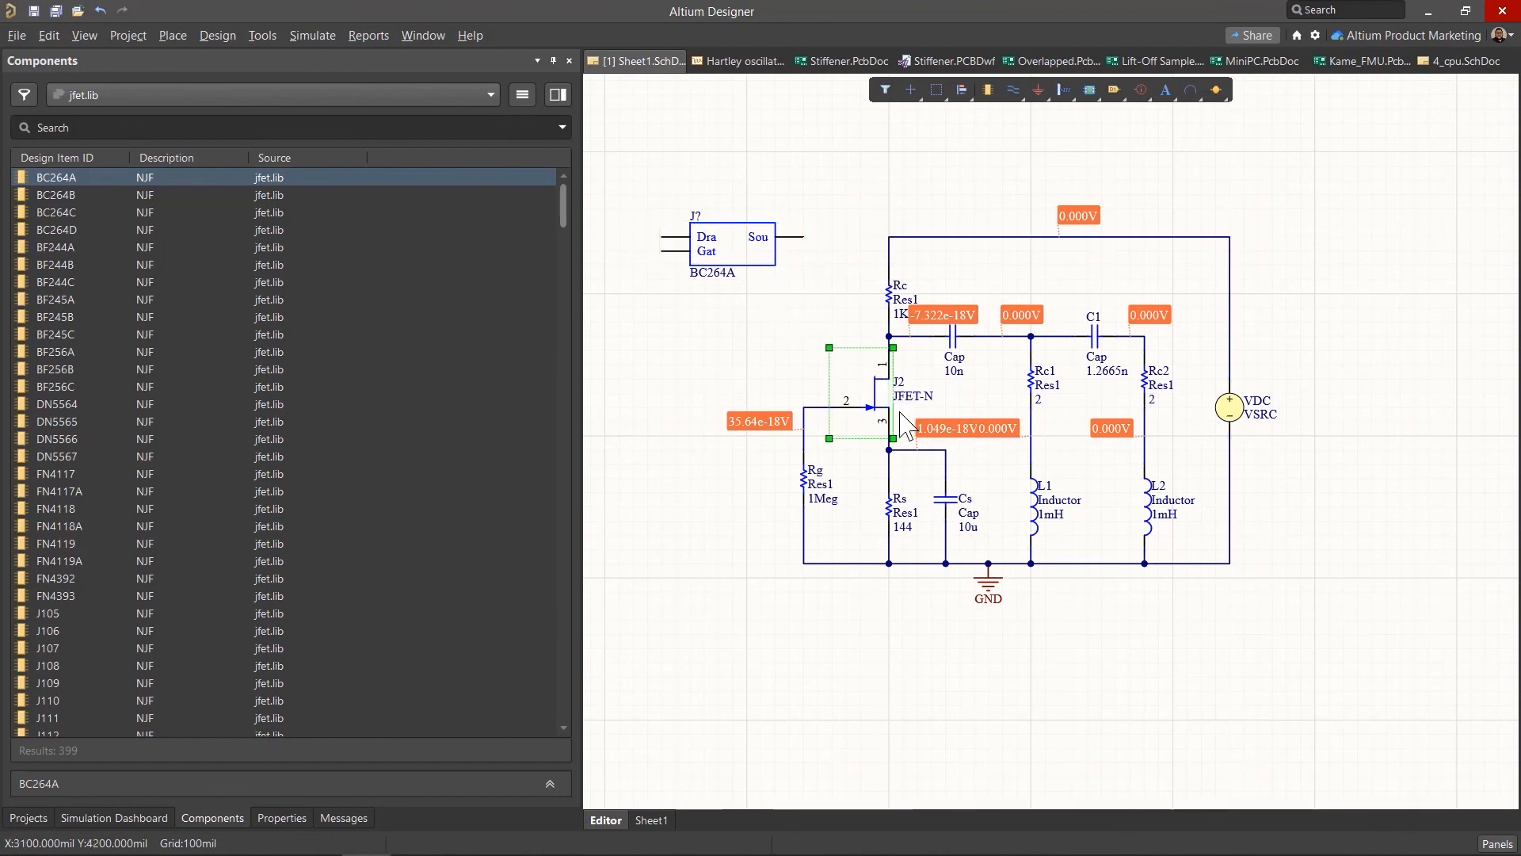
click(731, 252)
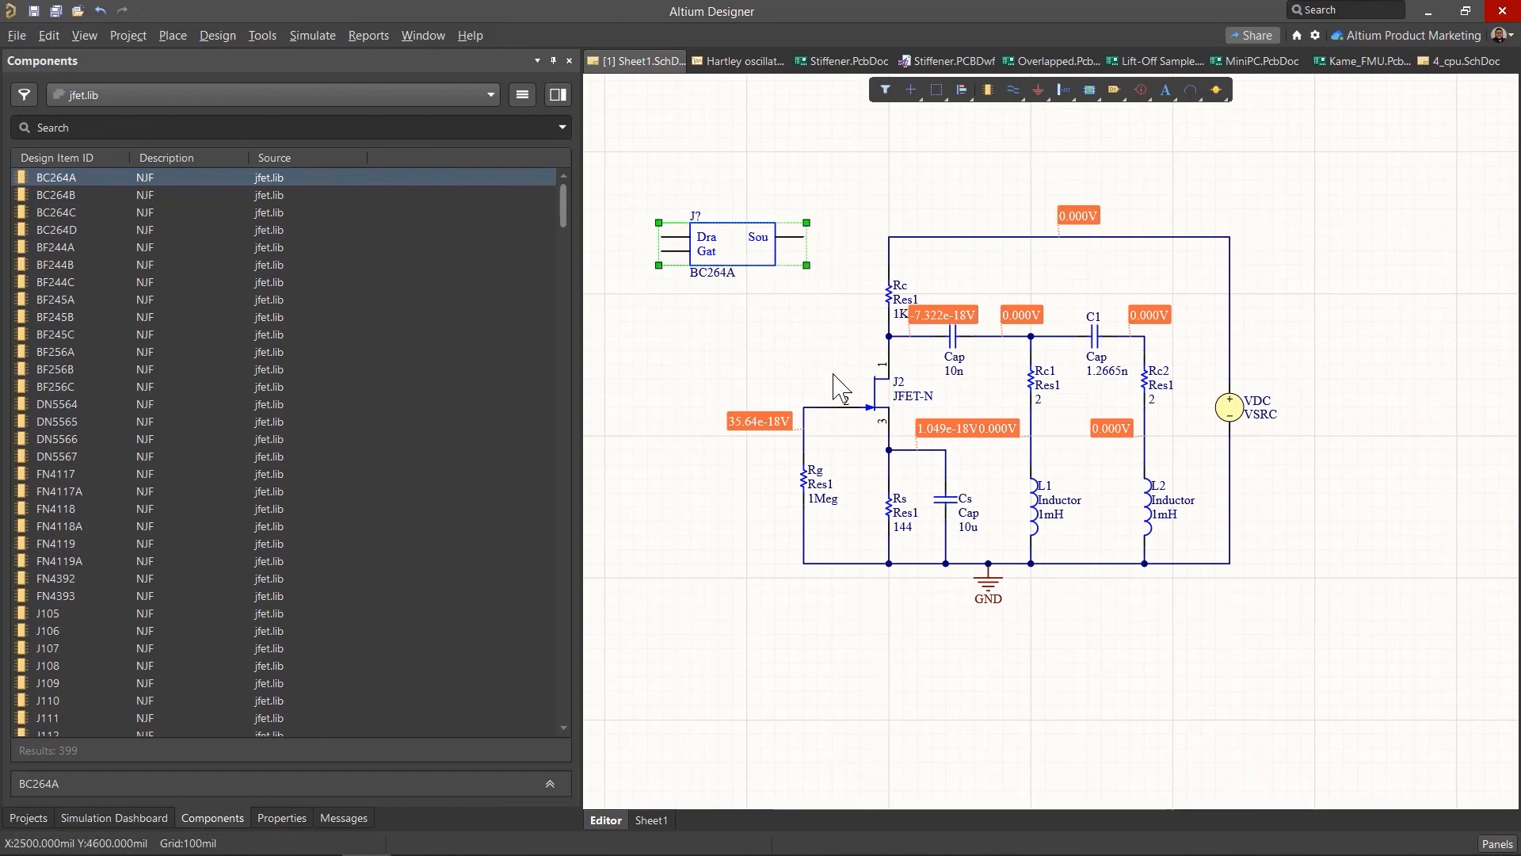
click(885, 395)
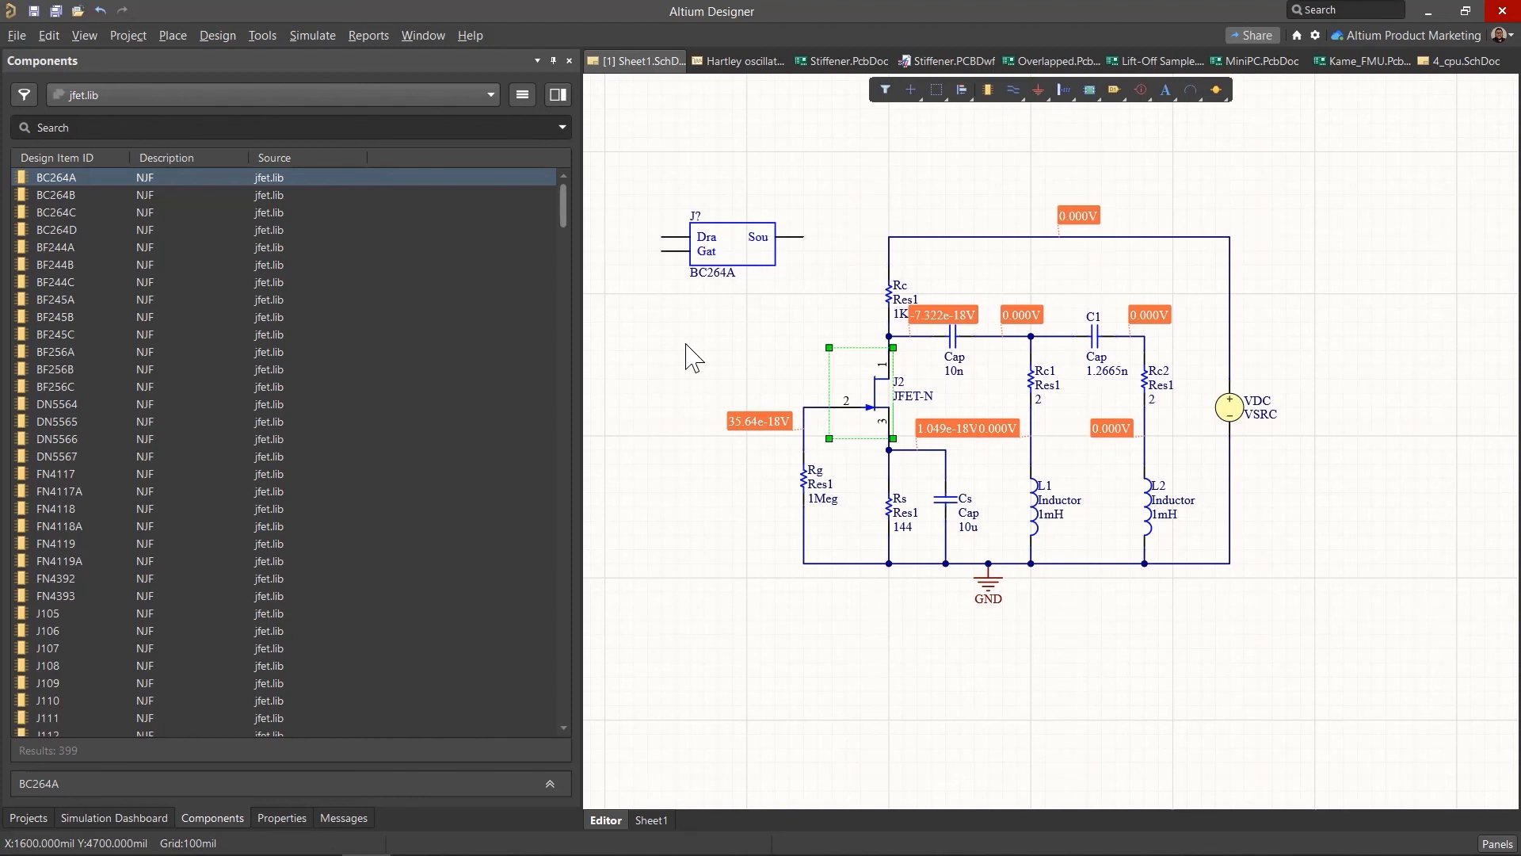
click(760, 255)
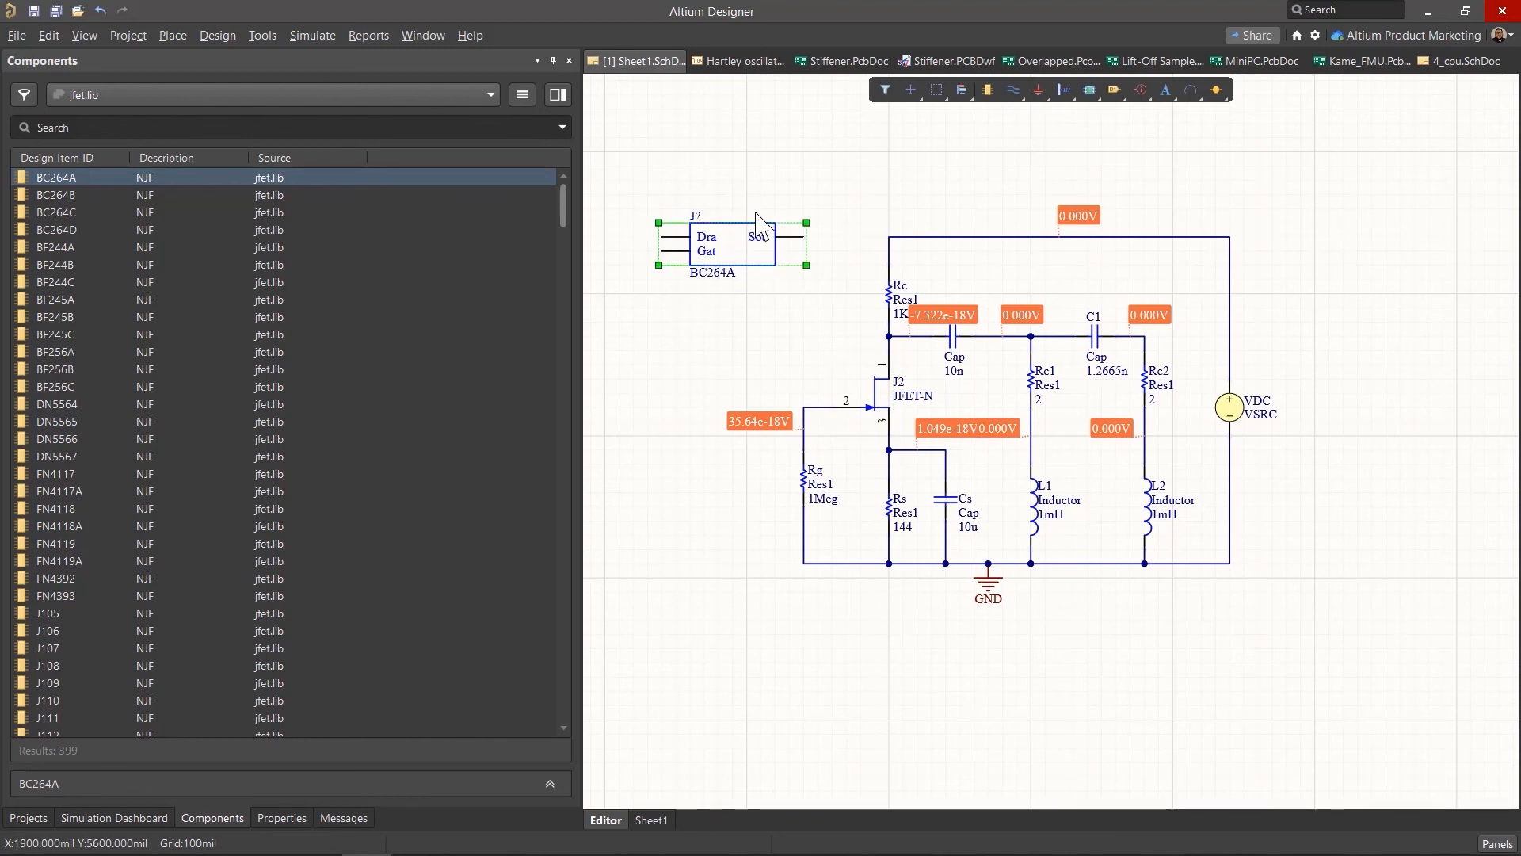